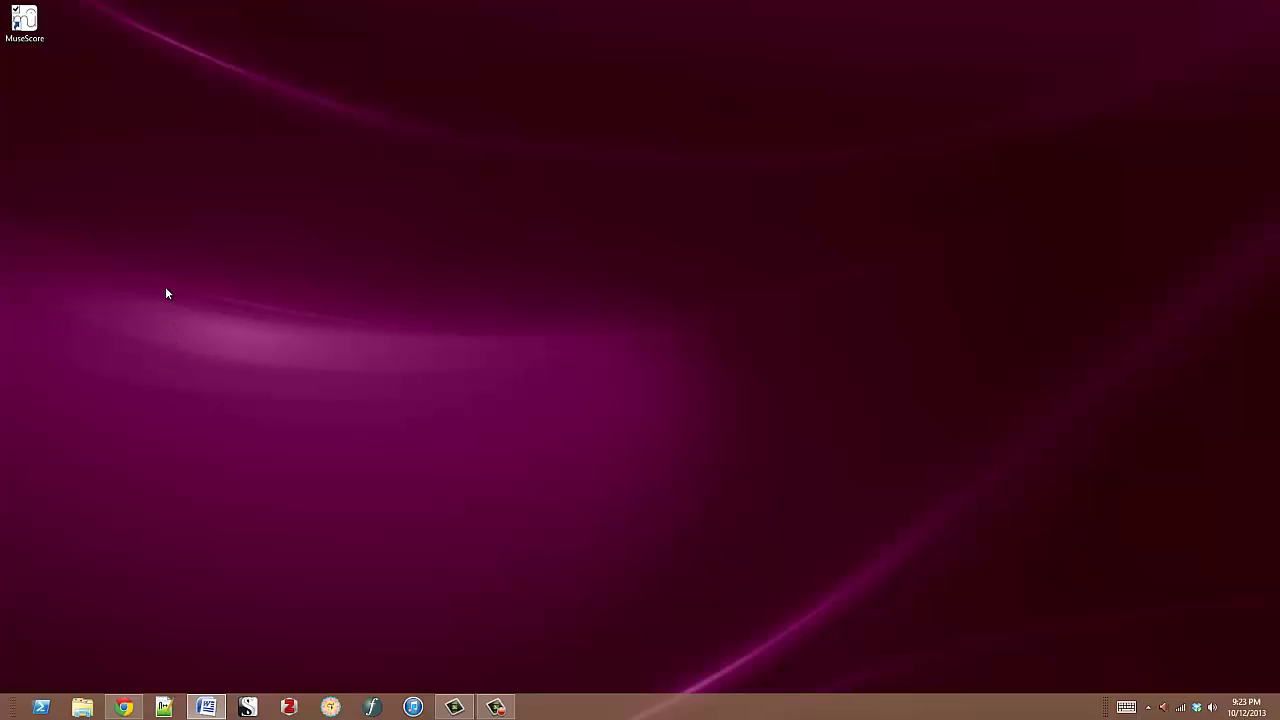
Launch MuseScore from its desktop icon, which opens the Reunion example score.
double_click(14, 34)
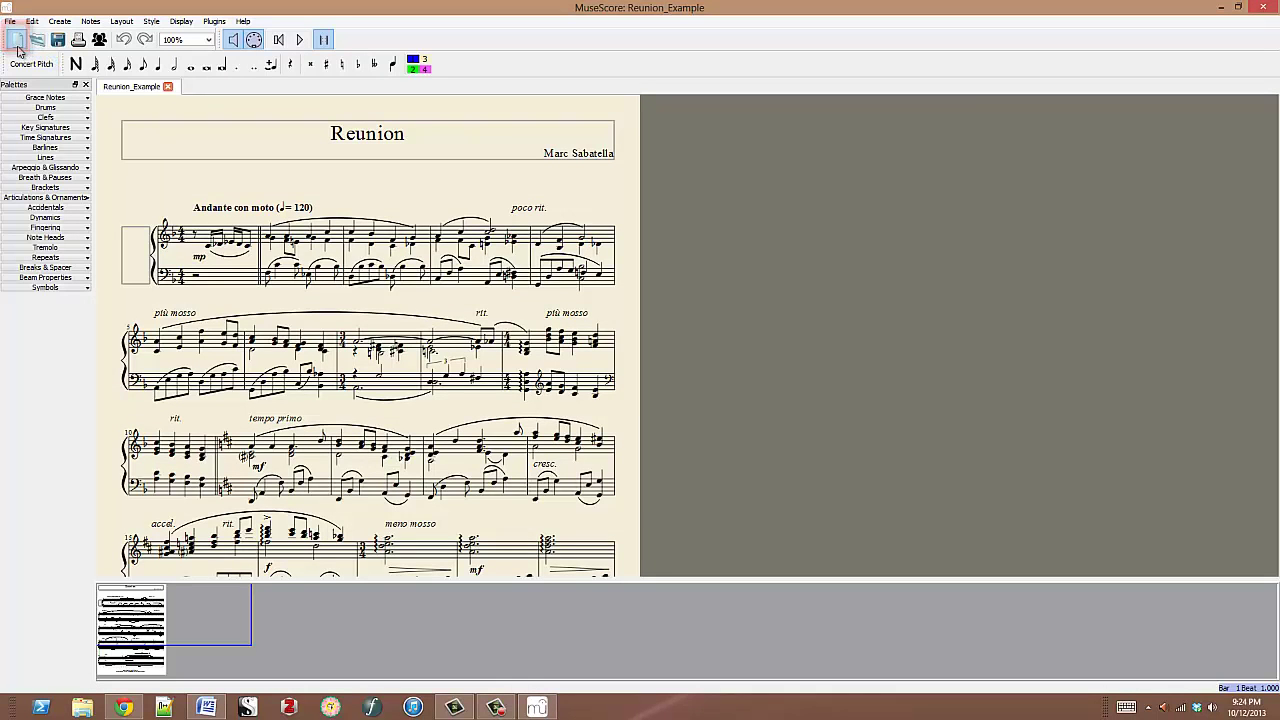
Start a new score titled 'Aus meines Herzens Grunde' with composer J. S. Bach.
click(18, 40)
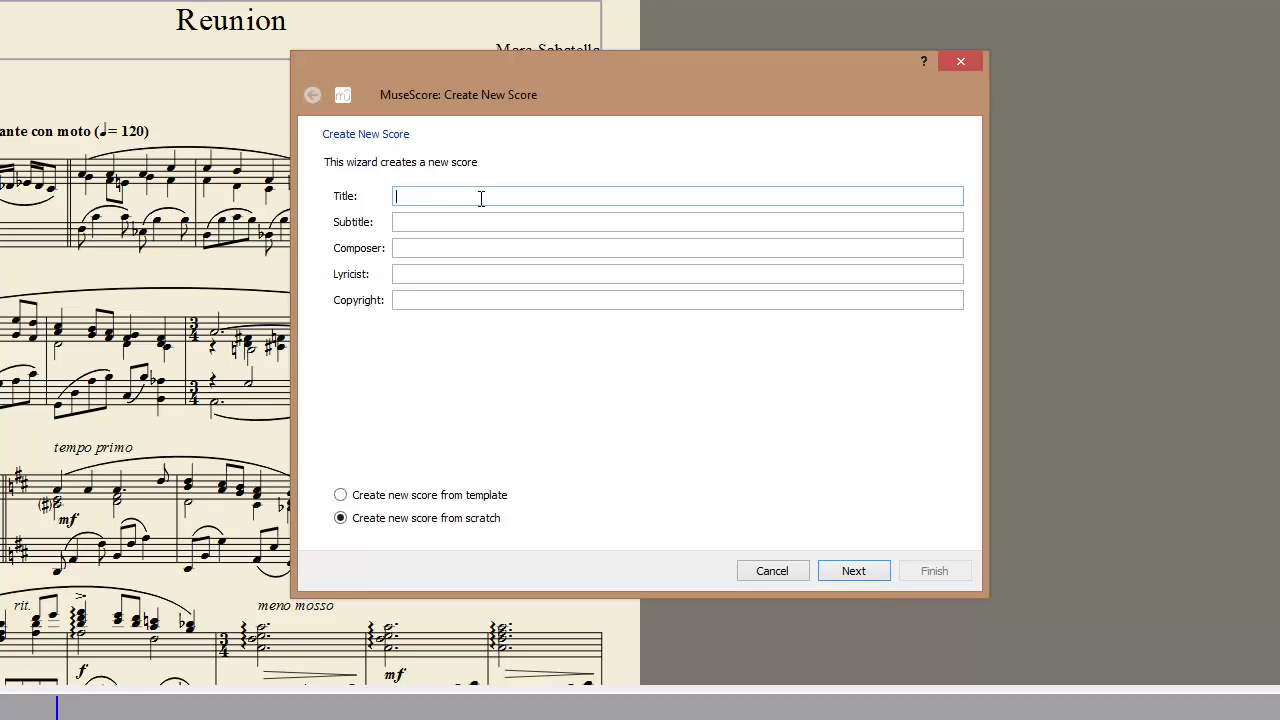
text(Aus meines Herzens Grunde)
key(Tab)
key(Tab)
text(J. S. Bach)
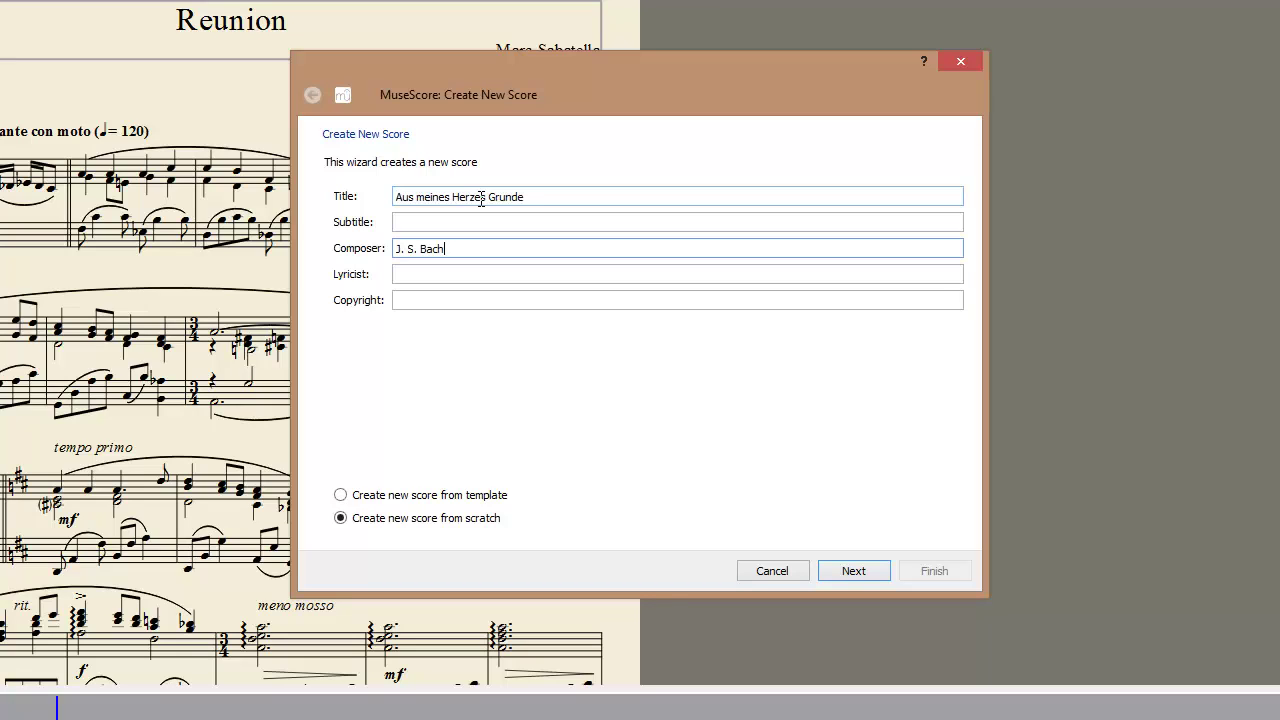
Choose the one-sharp key signature (G major) in the new-score wizard.
click(855, 571)
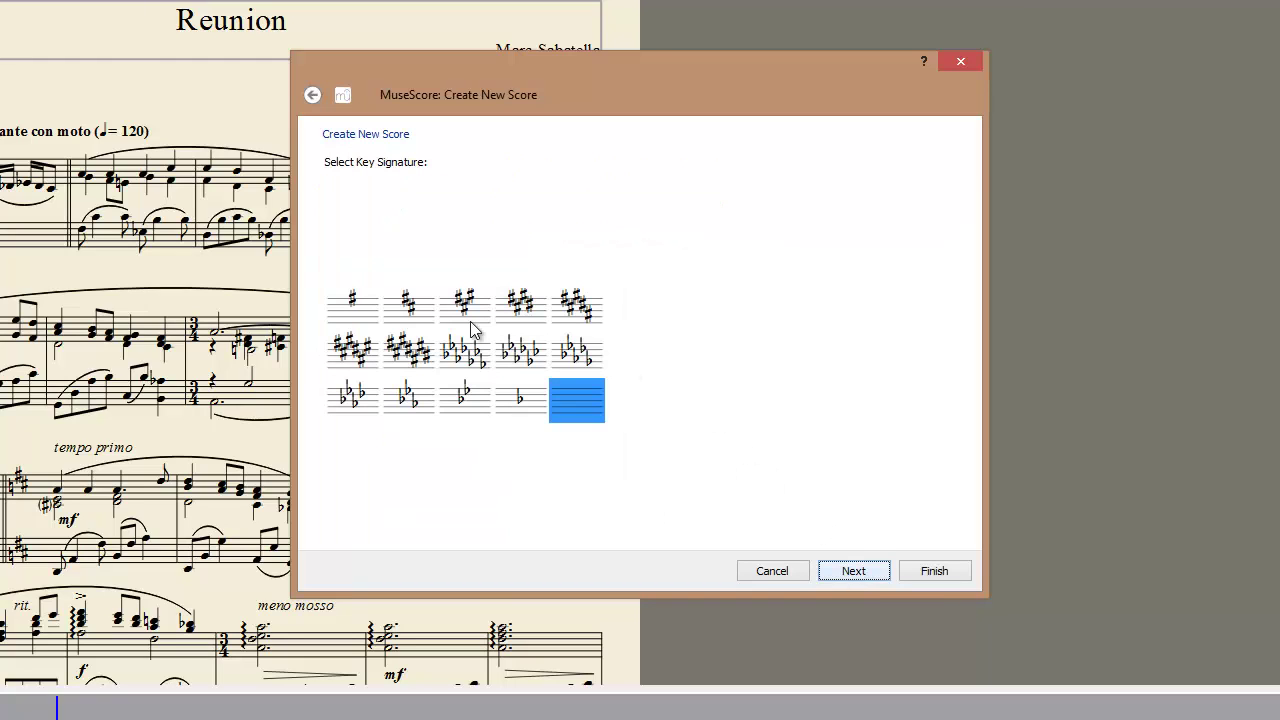
click(362, 308)
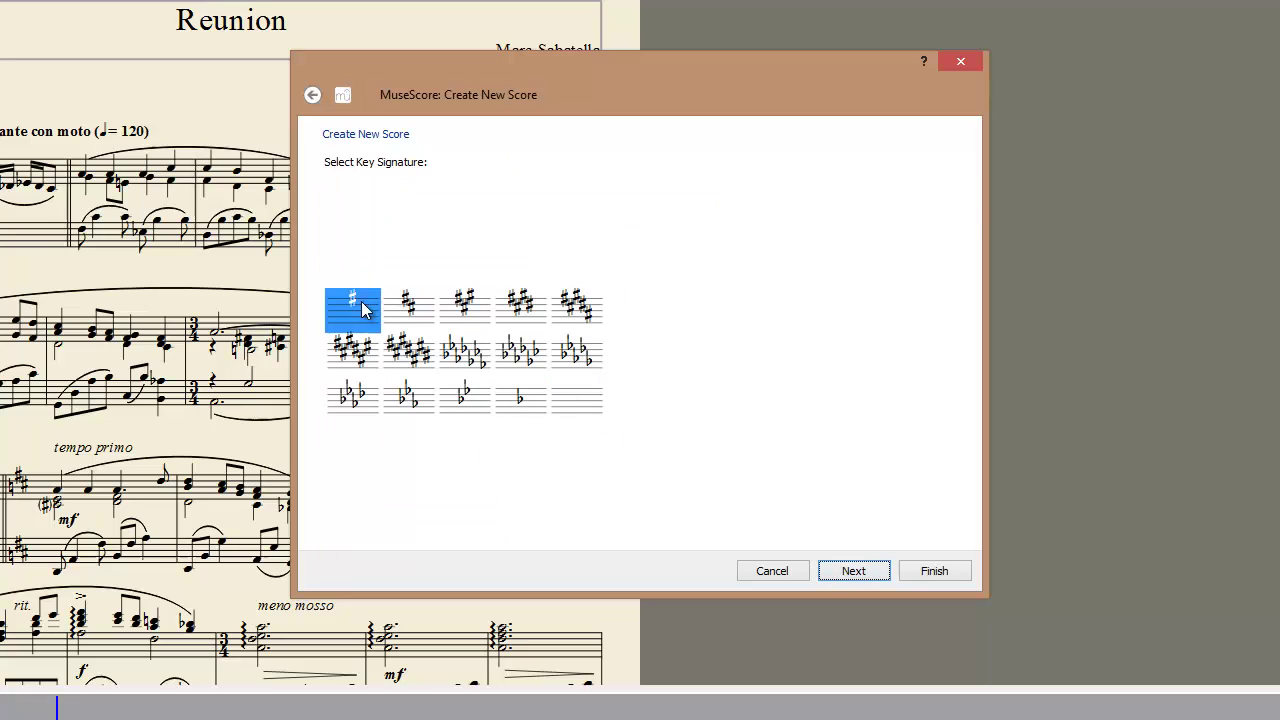
click(855, 571)
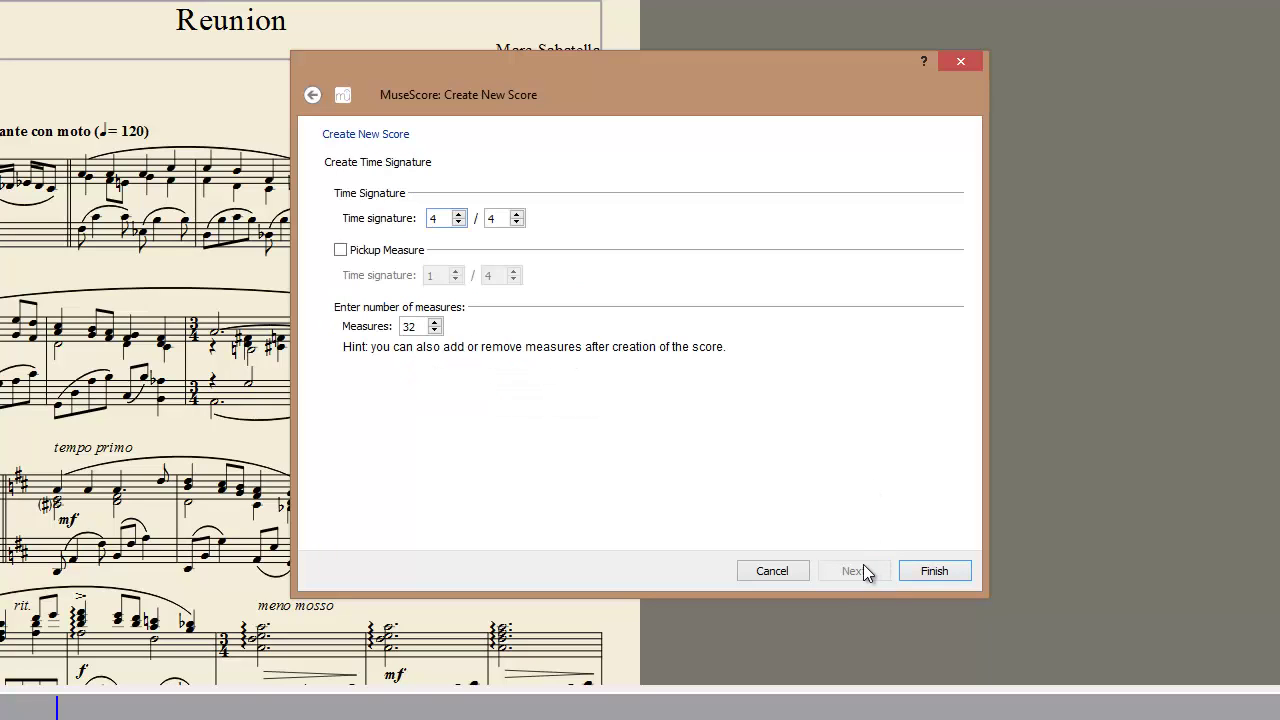
Set the time signature to 3/4 with a 1/4 pickup and 4 measures, then finish.
click(458, 223)
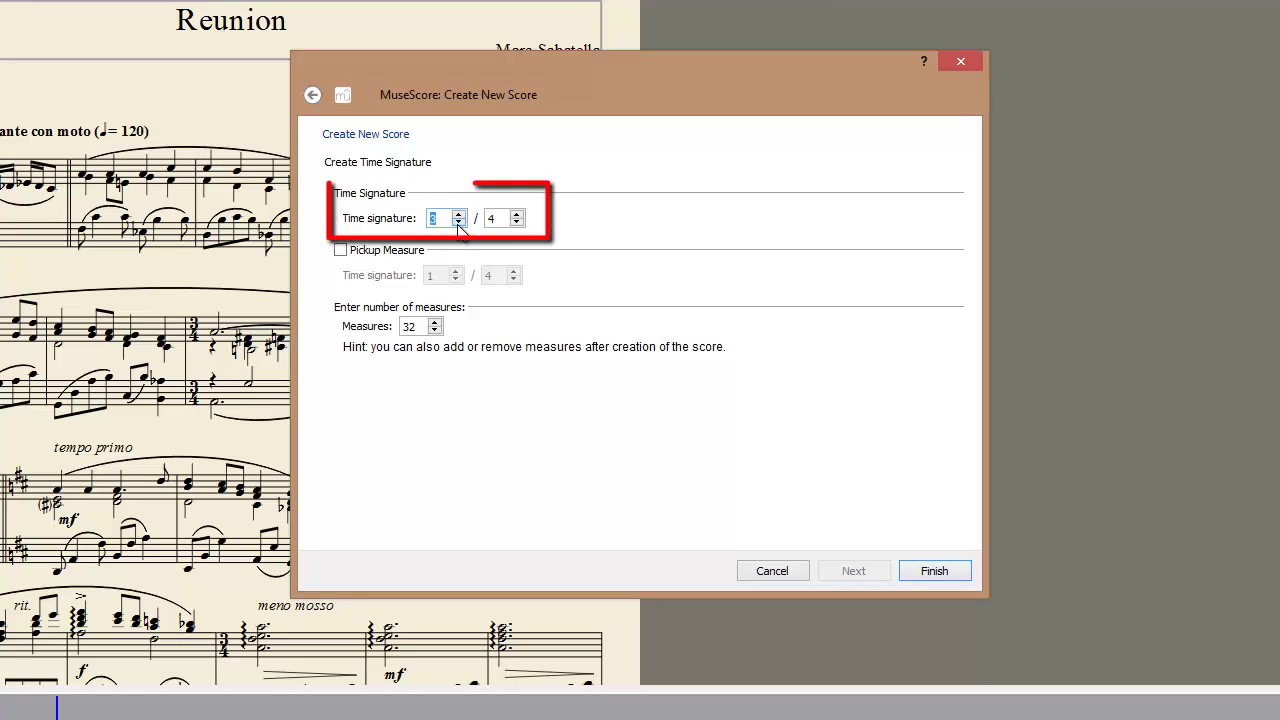
click(340, 252)
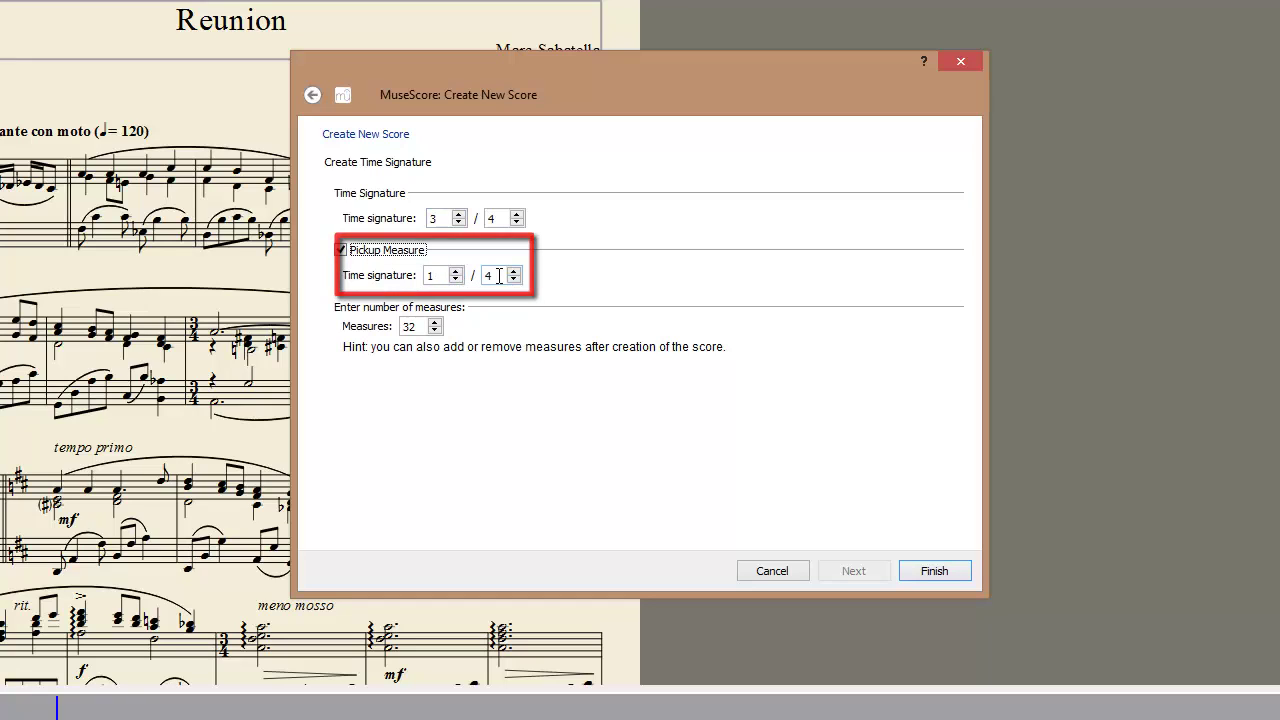
double_click(409, 327)
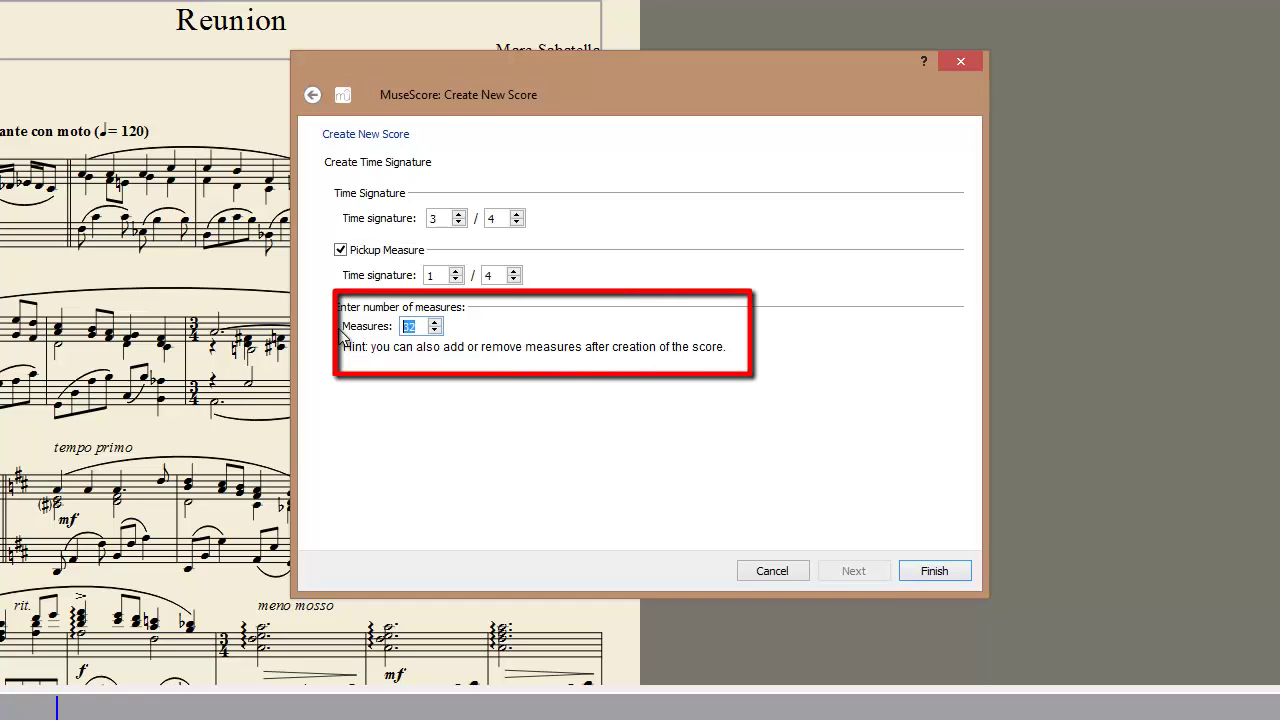
text(4)
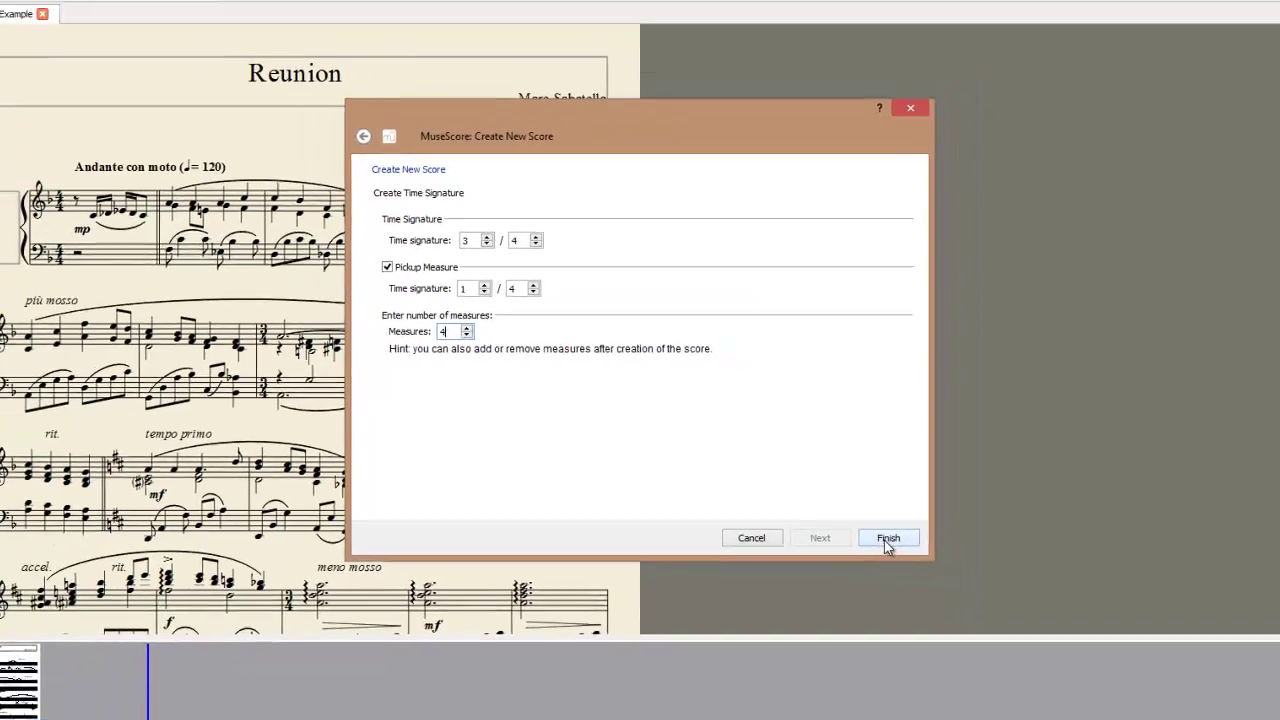
click(934, 571)
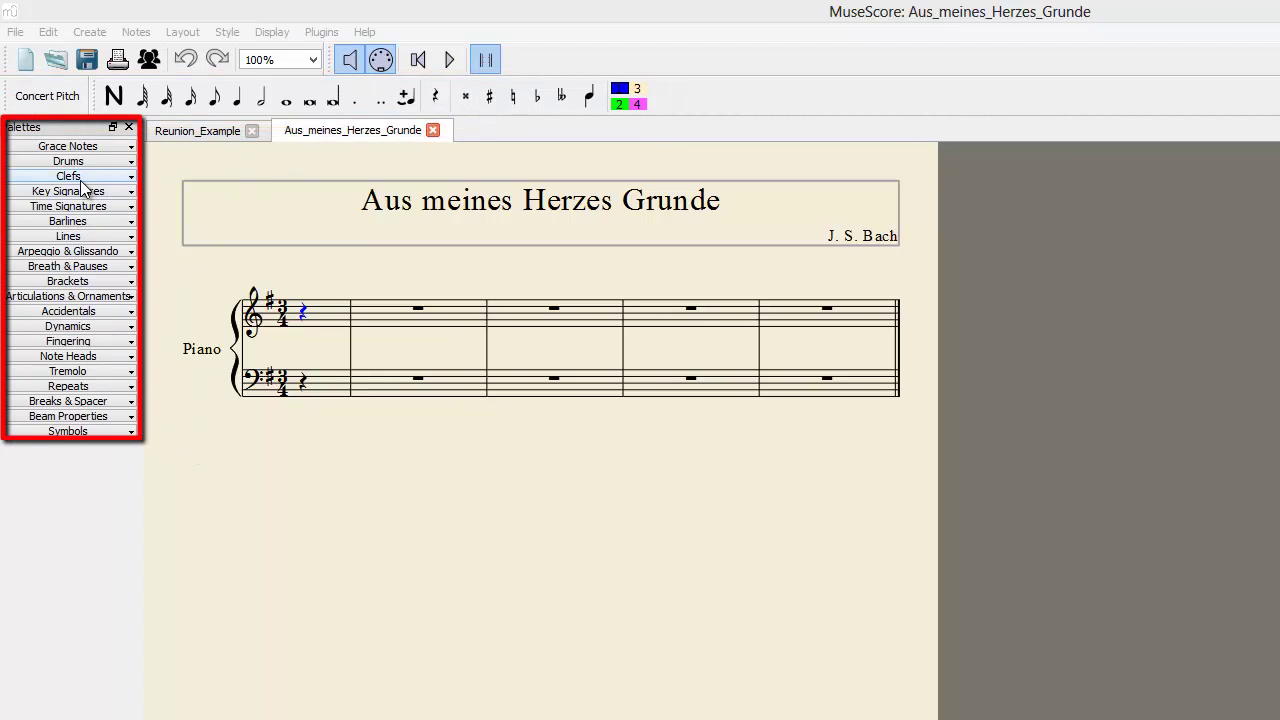
Expand and collapse the Articulations & Ornaments and Lines palettes to preview their symbols.
click(85, 297)
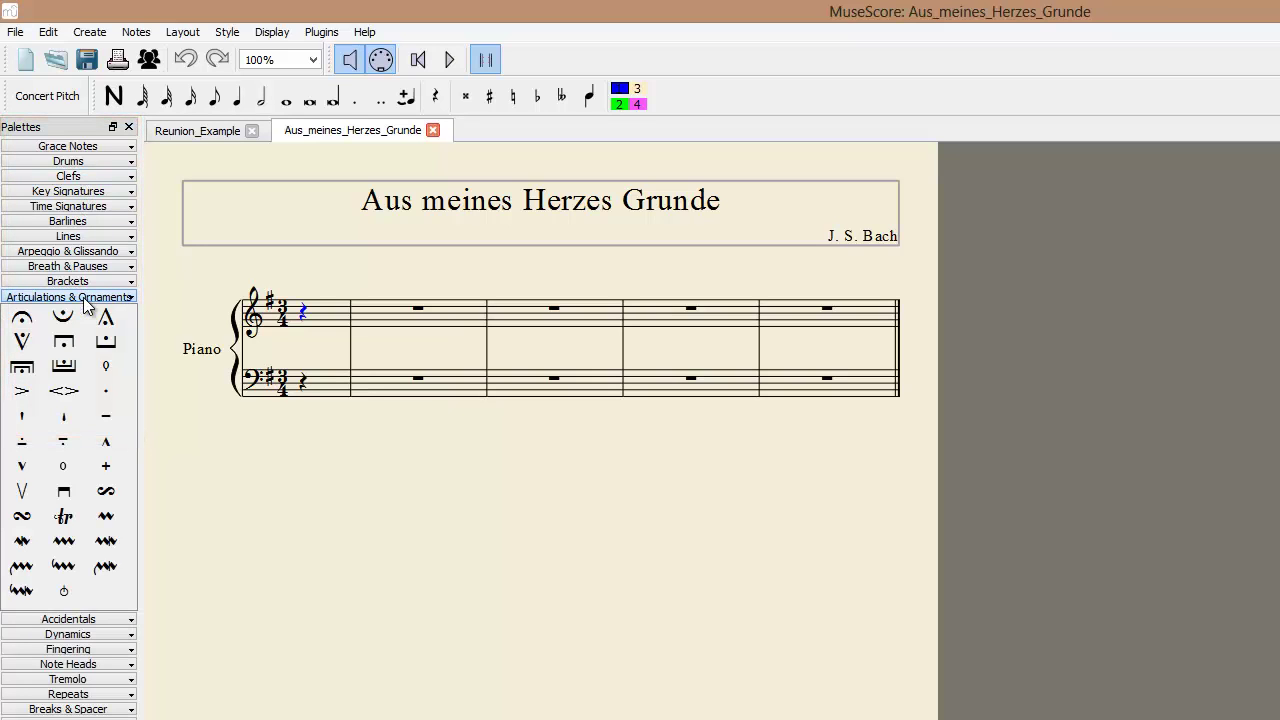
click(85, 297)
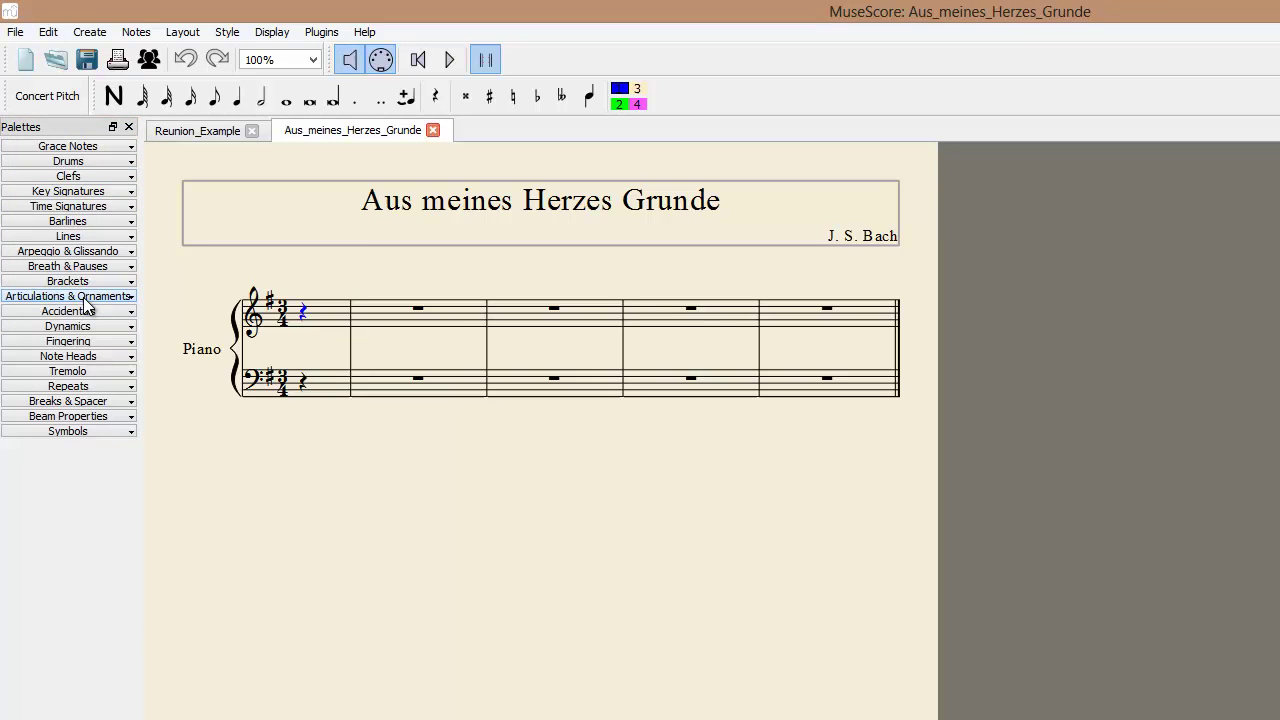
click(80, 237)
click(78, 236)
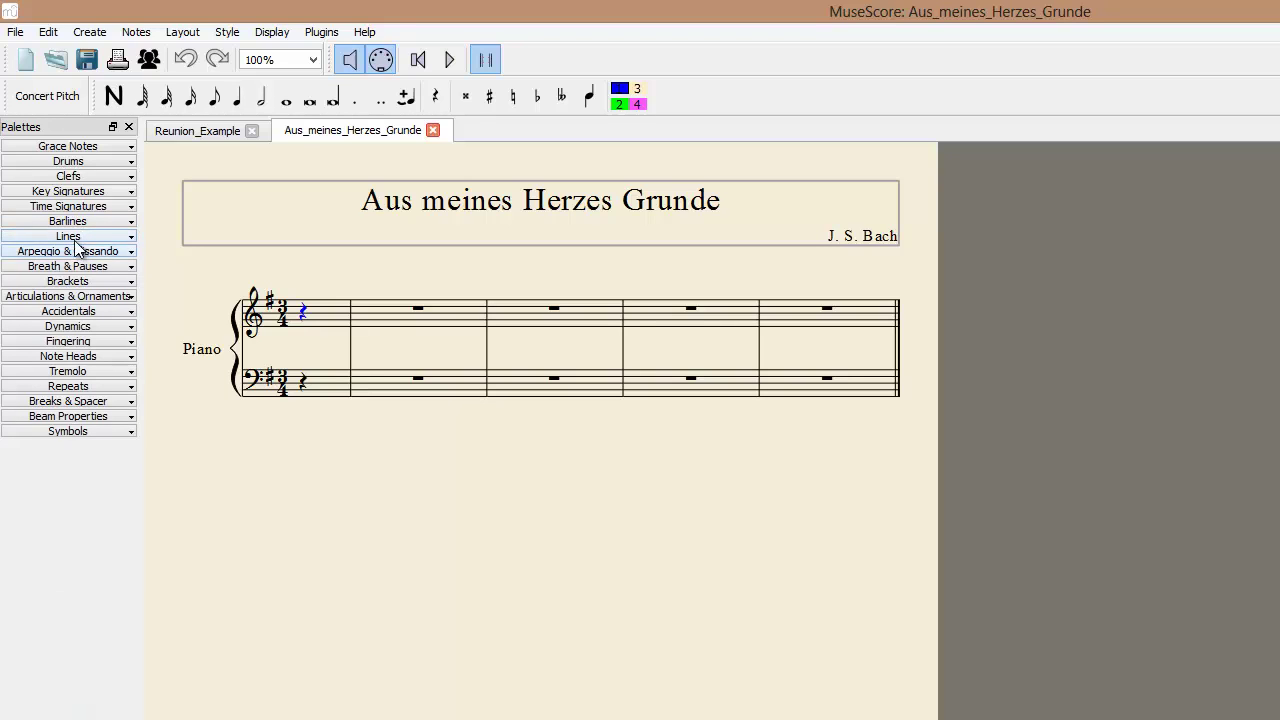
Enter the melody: quarter pickup, half plus quarter in measure 2, dotted quarter and eighth in measure 3.
click(113, 103)
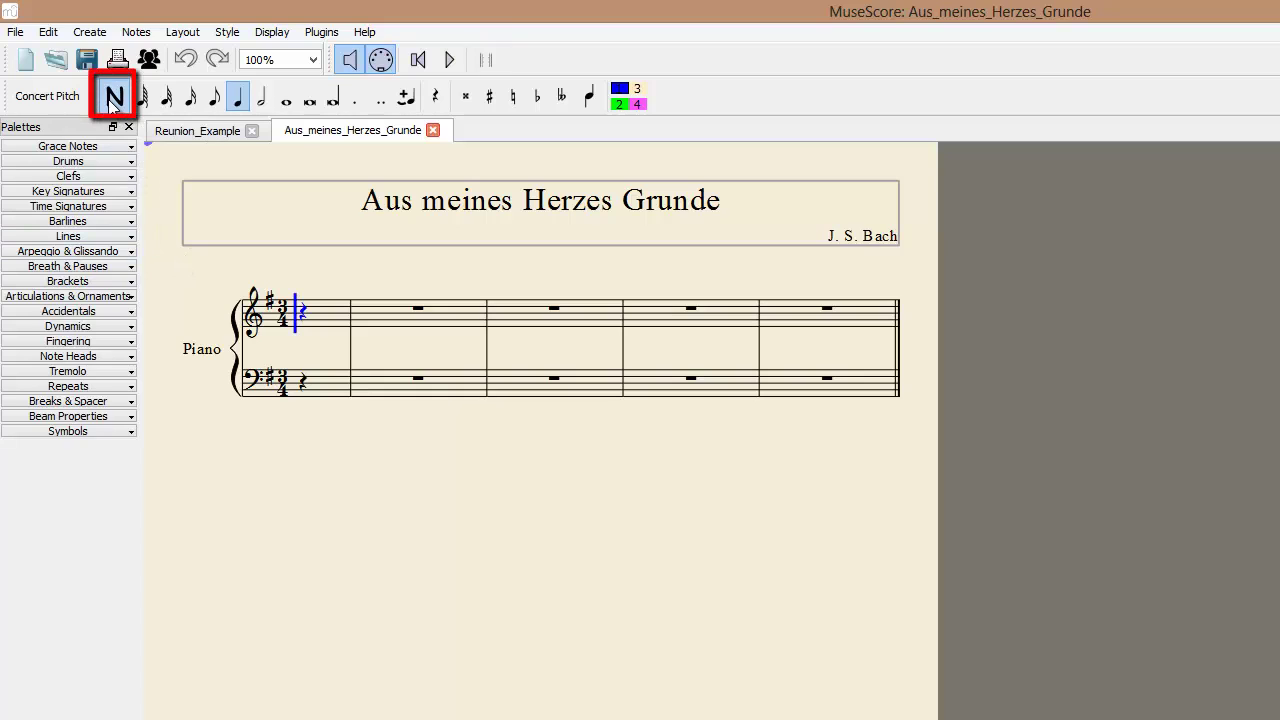
click(312, 324)
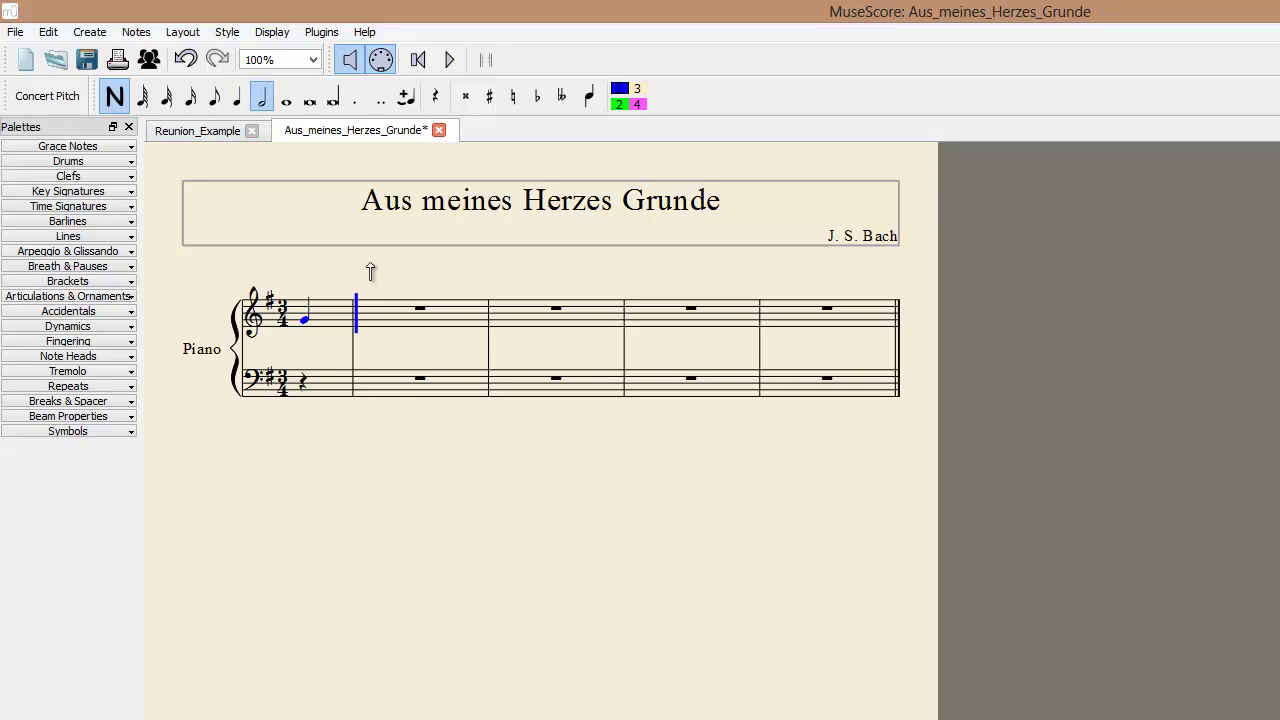
click(370, 328)
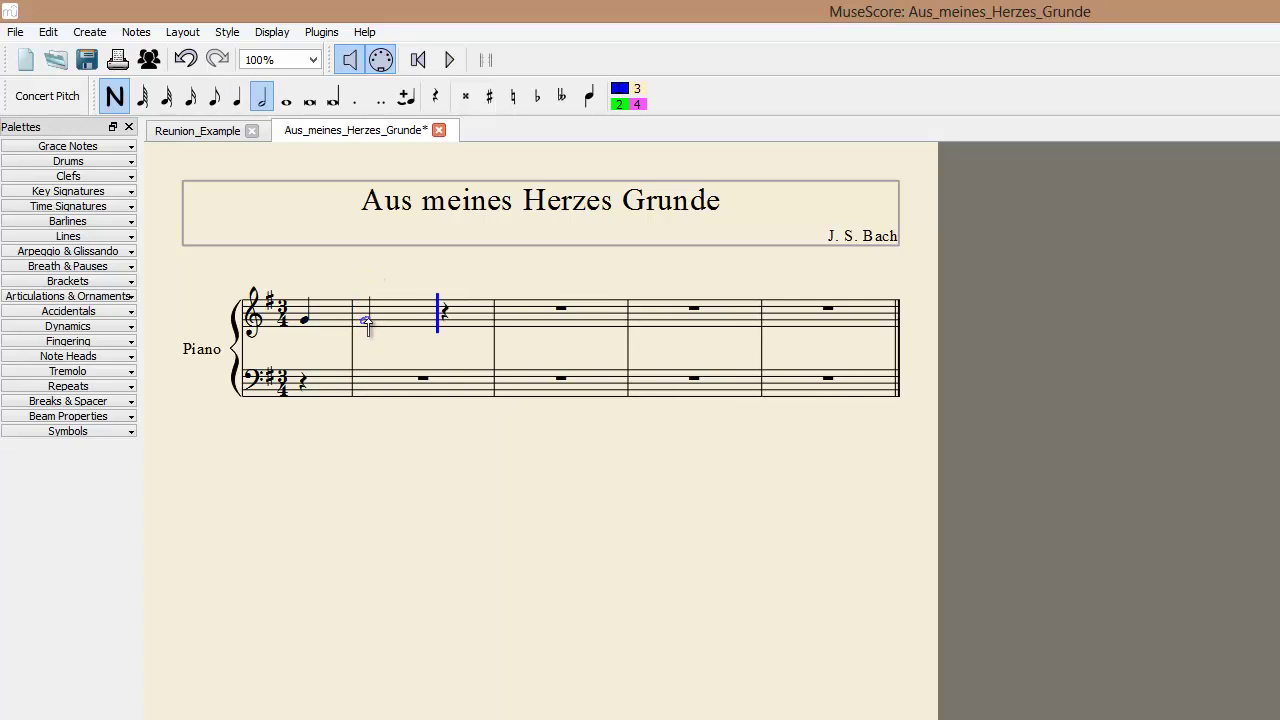
click(237, 98)
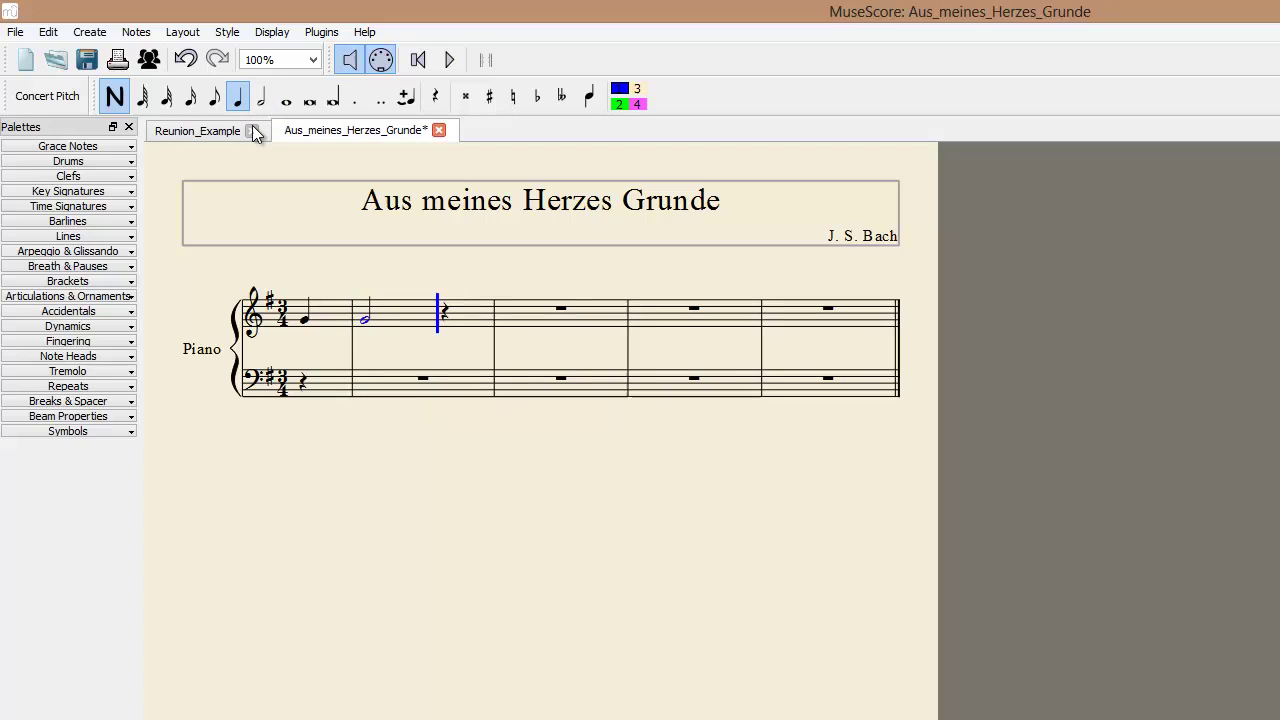
click(450, 309)
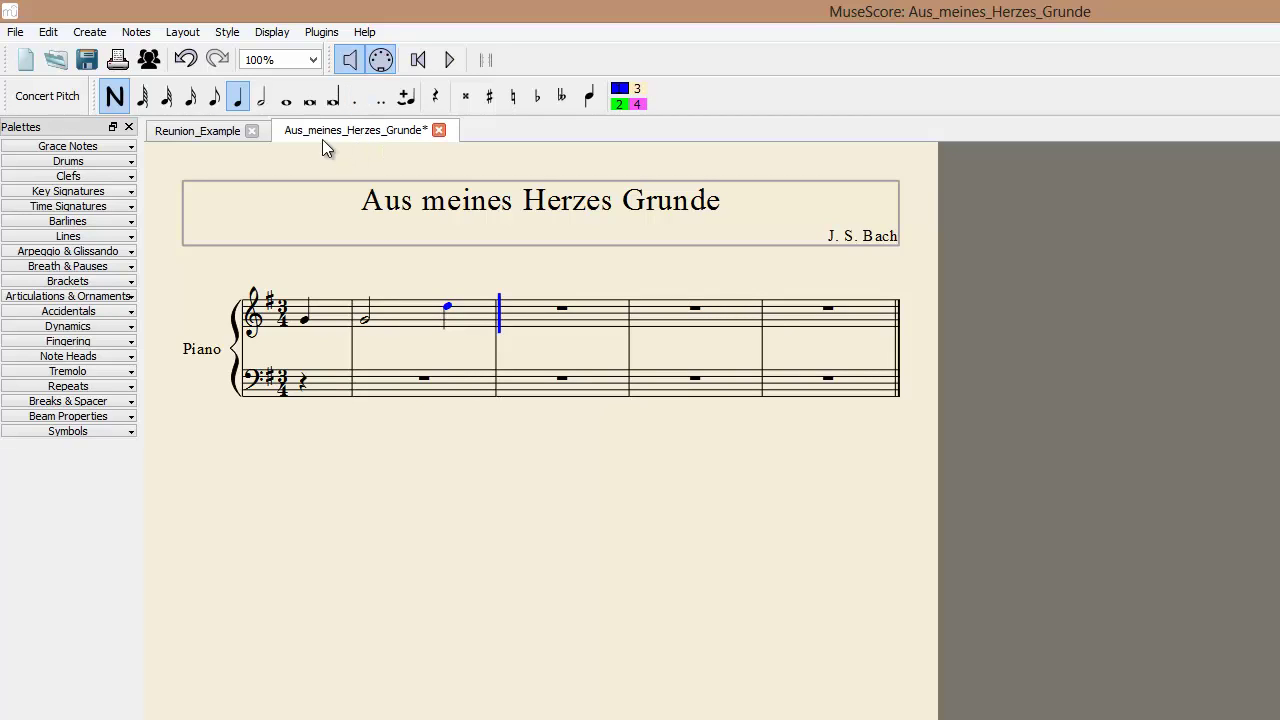
click(356, 98)
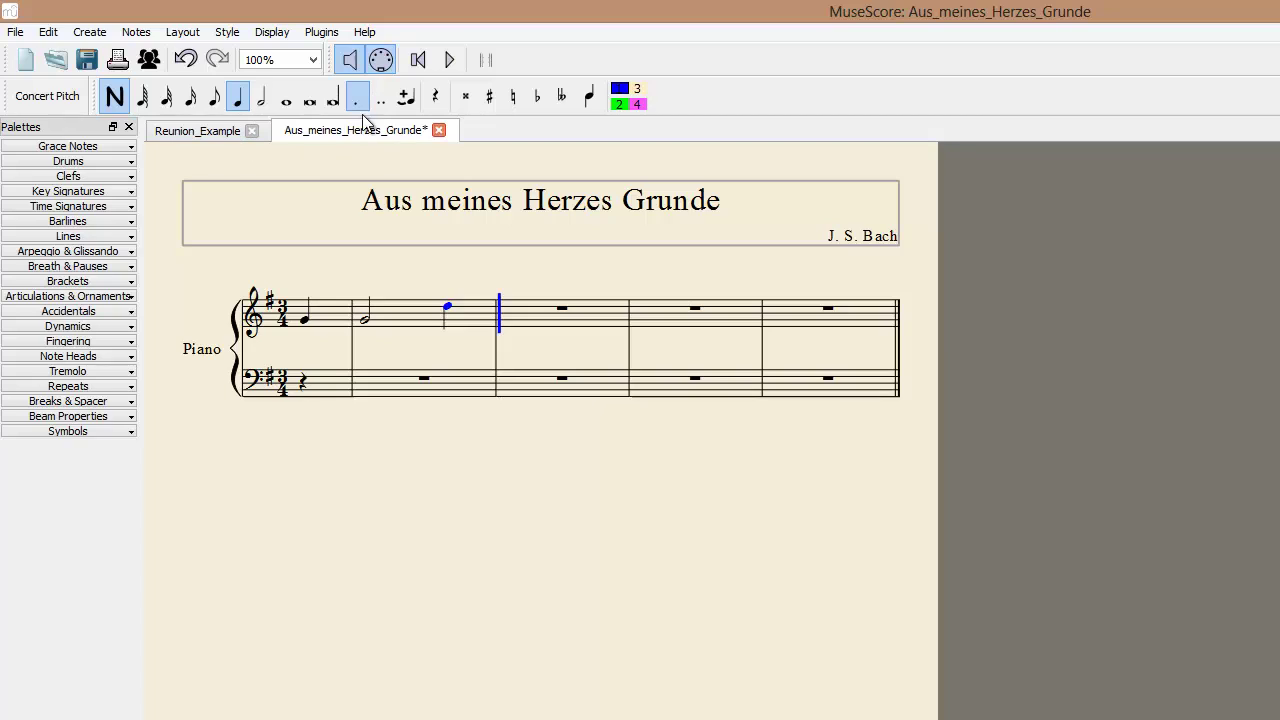
click(510, 316)
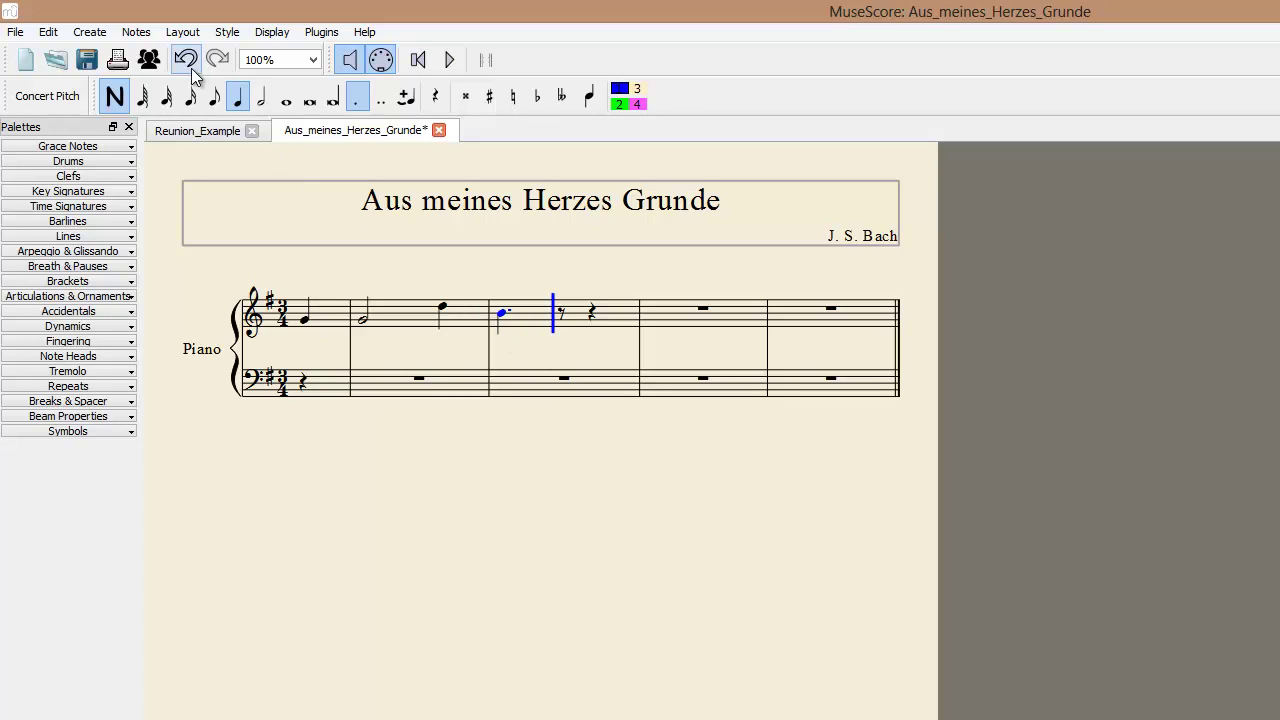
click(215, 99)
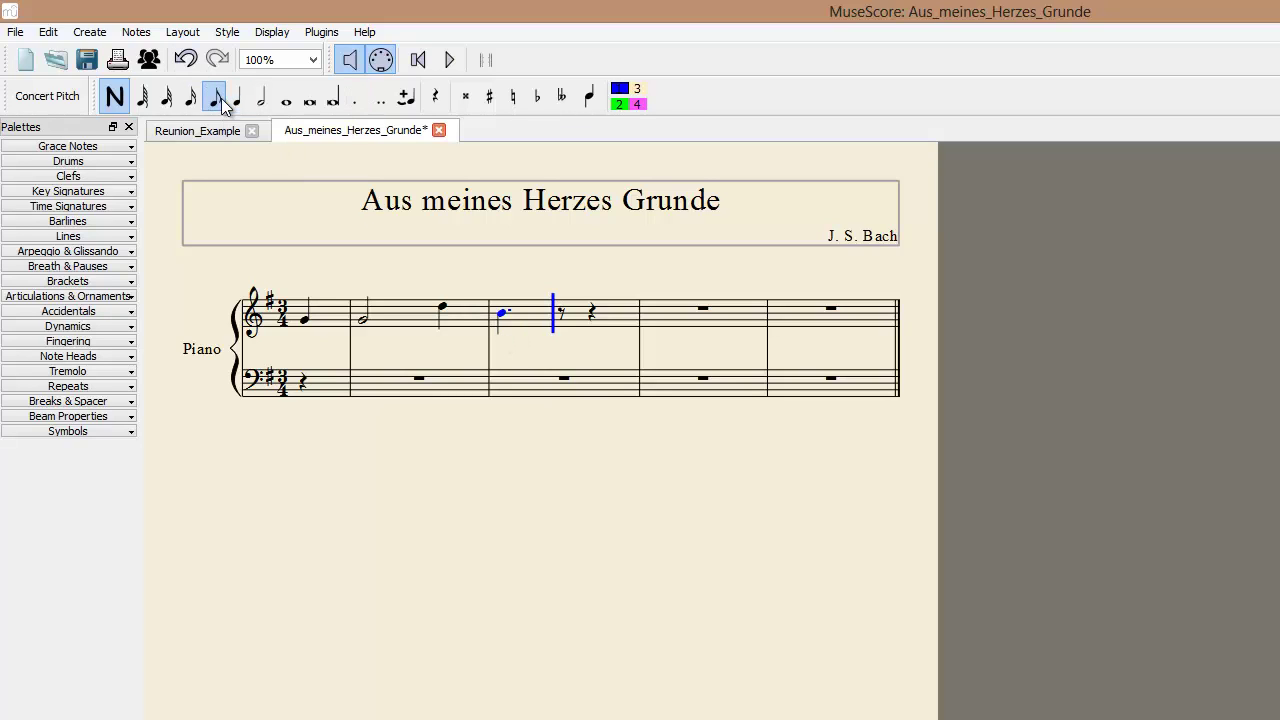
click(561, 318)
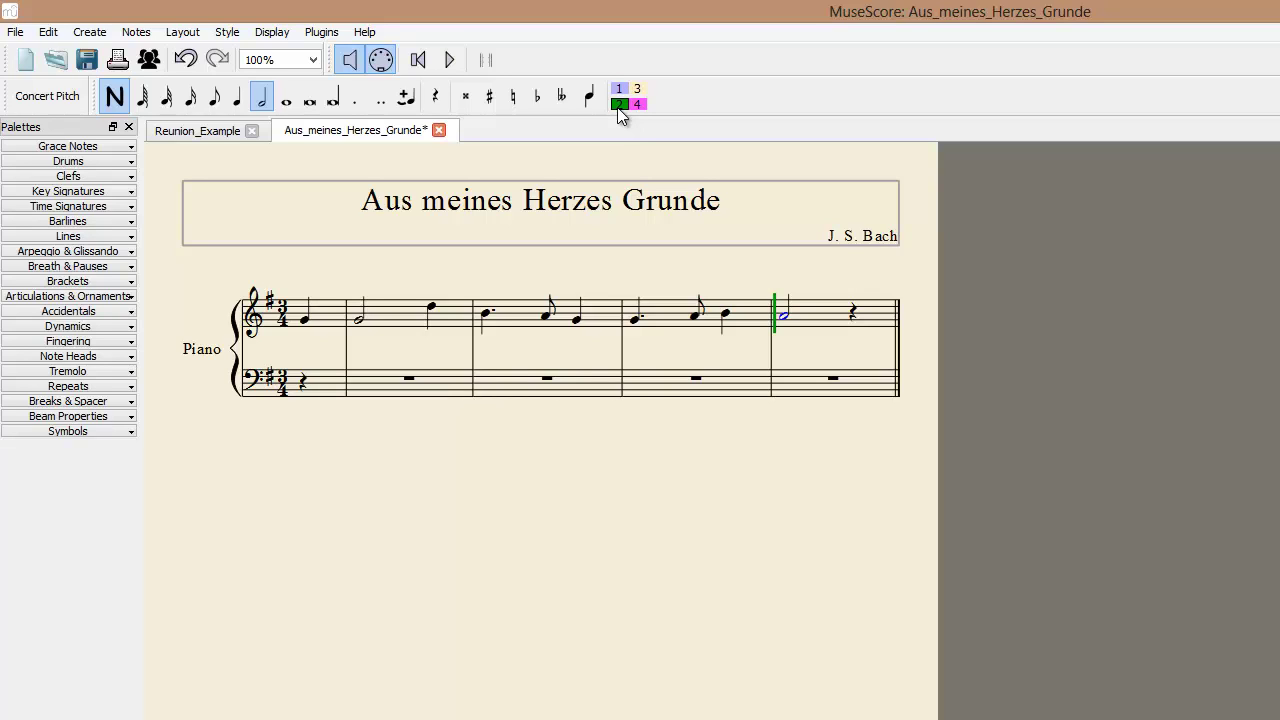
Enter the opening voice-2 alto quarter notes under the melody, checking their octave.
click(238, 104)
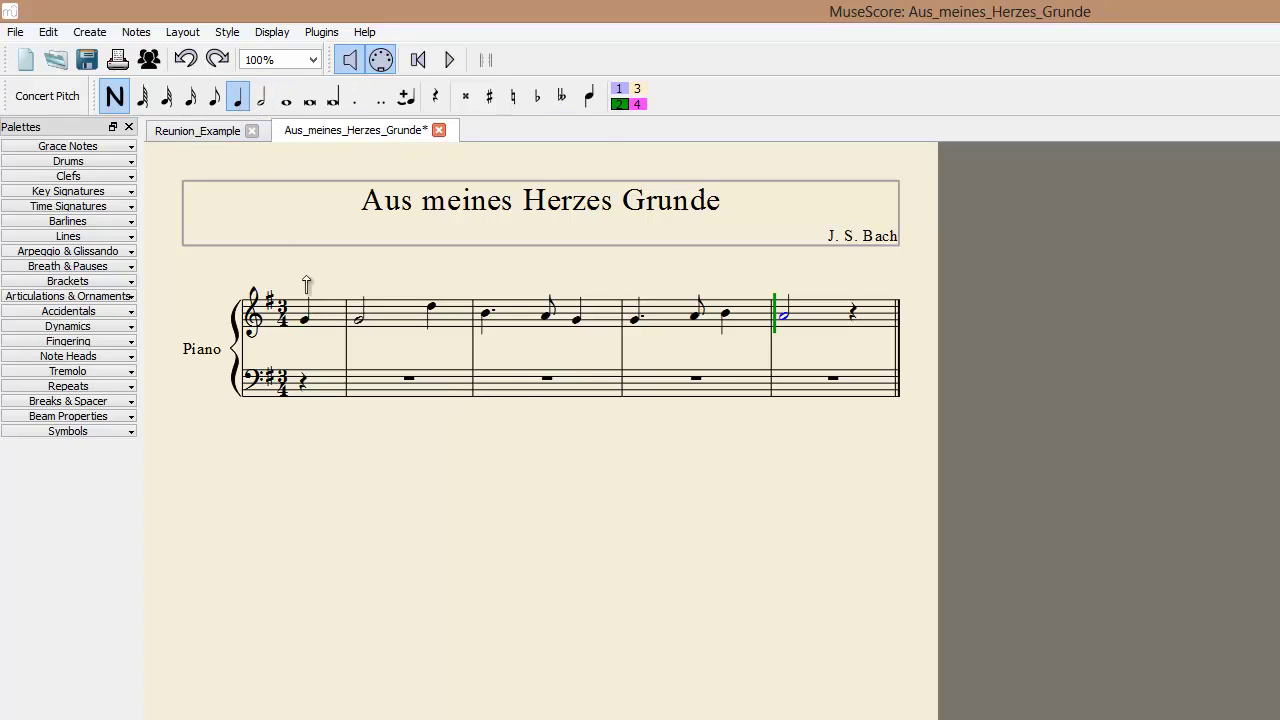
click(308, 338)
key(d)
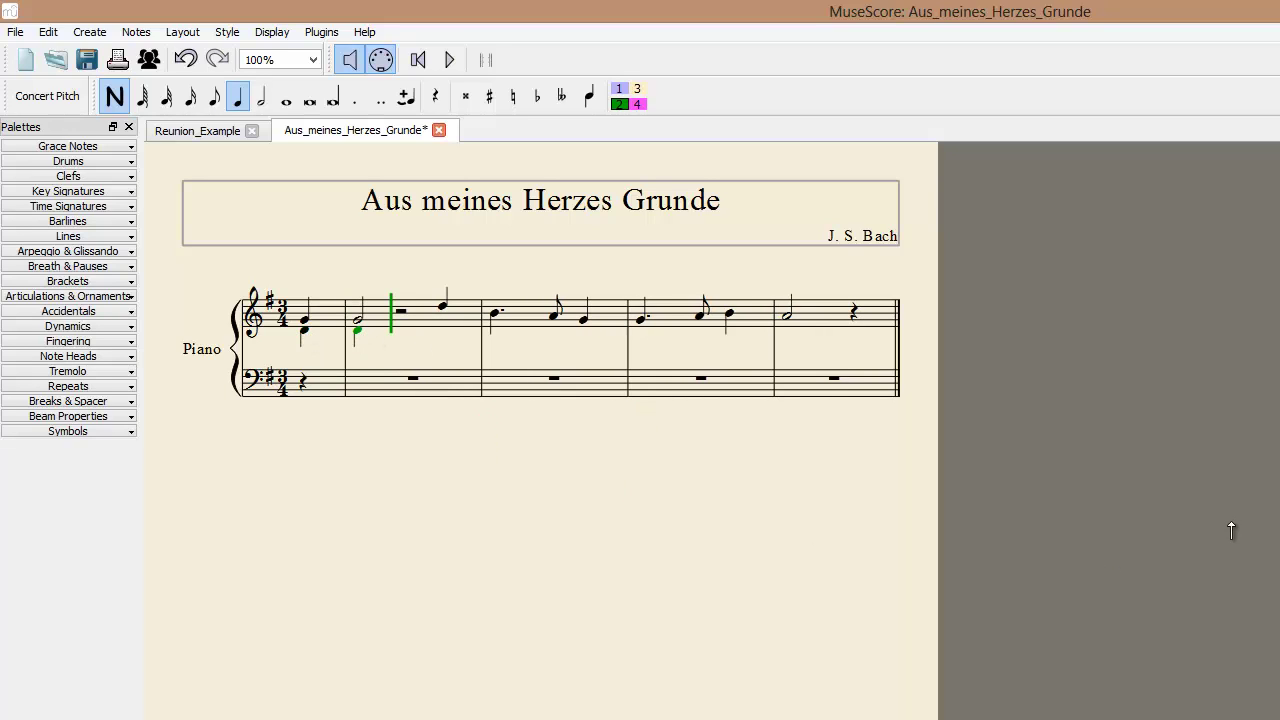
key(d)
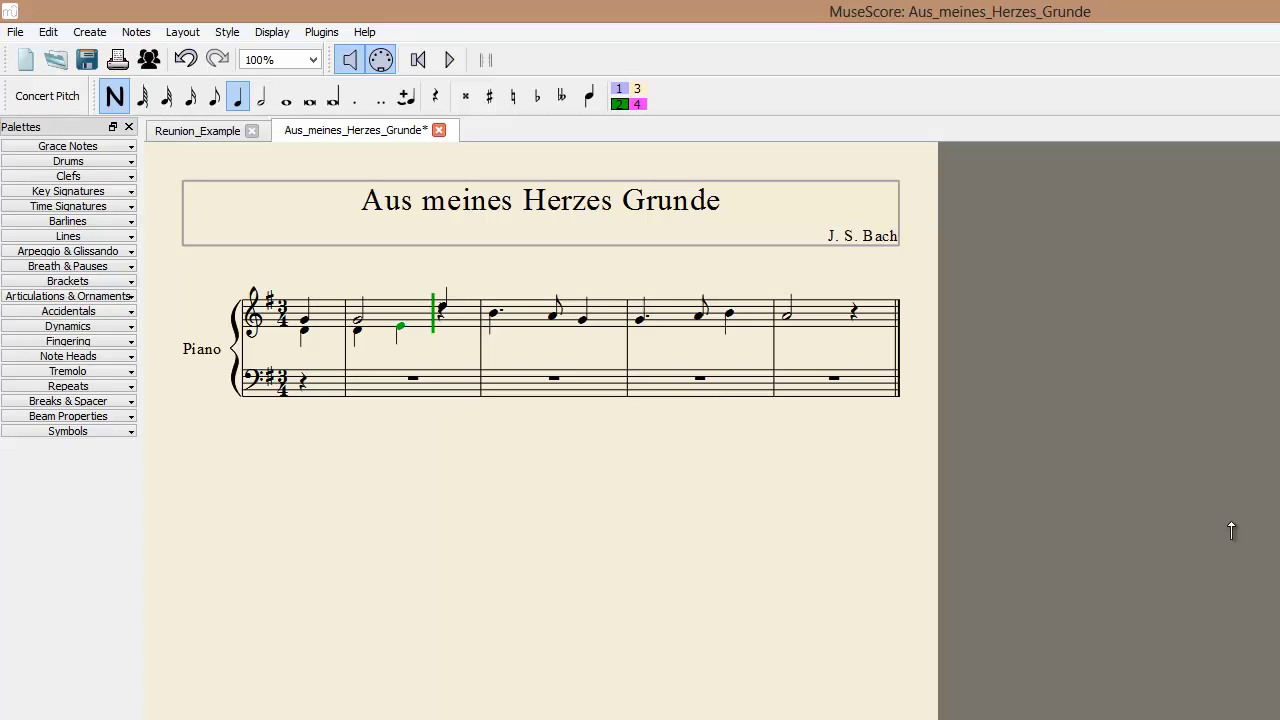
key(ctrl+Up)
key(ctrl+Down)
Add an alto quarter on beat 3 of measure 2 and a half note opening measure 3.
key(d)
key(4)
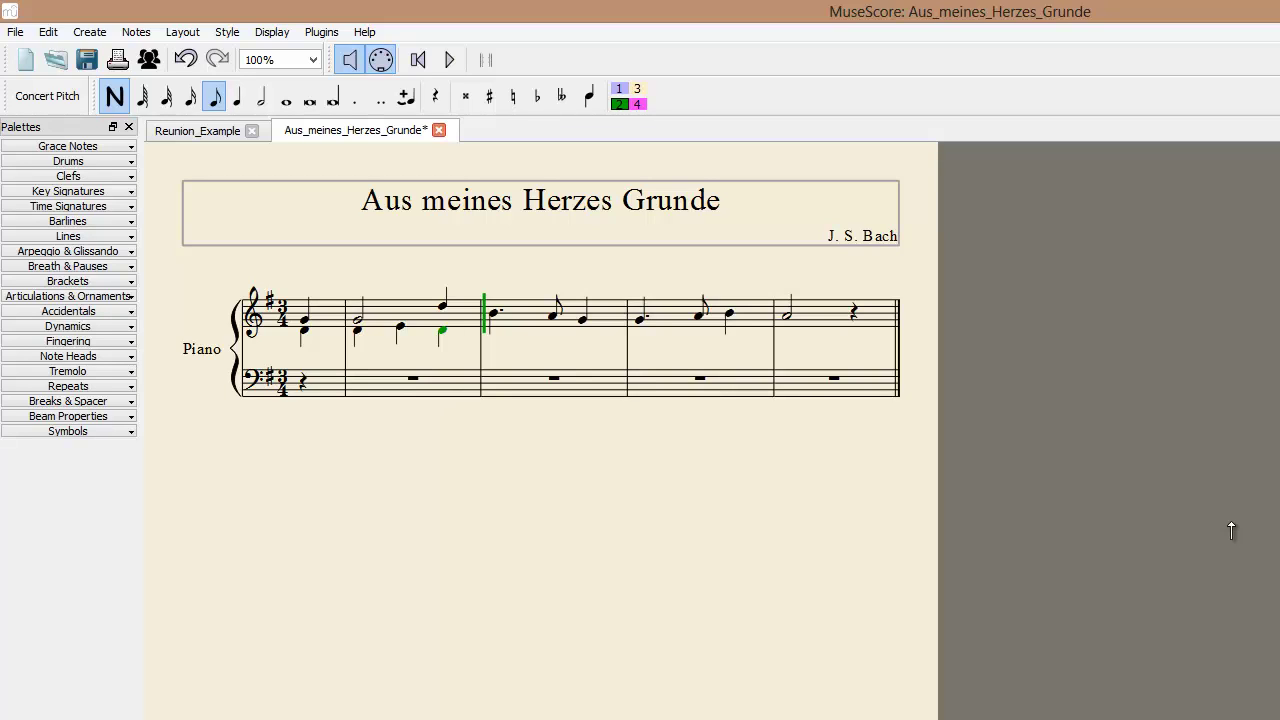
key(5)
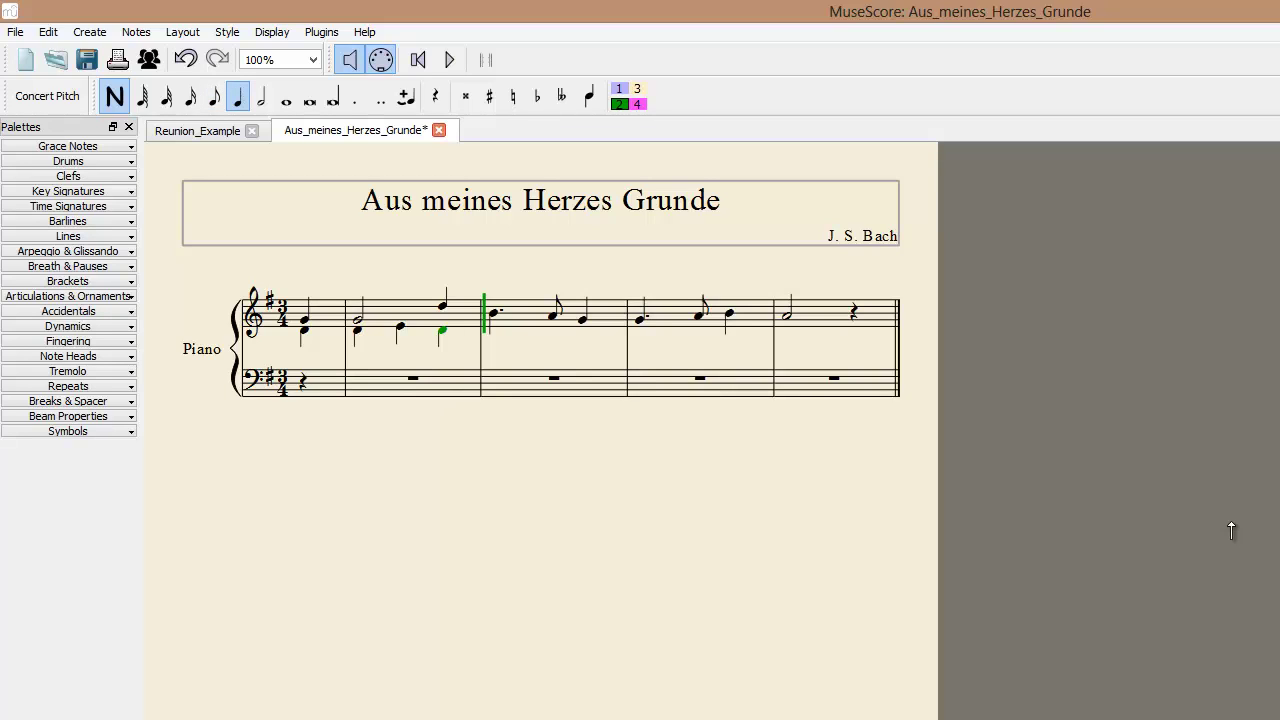
key(6)
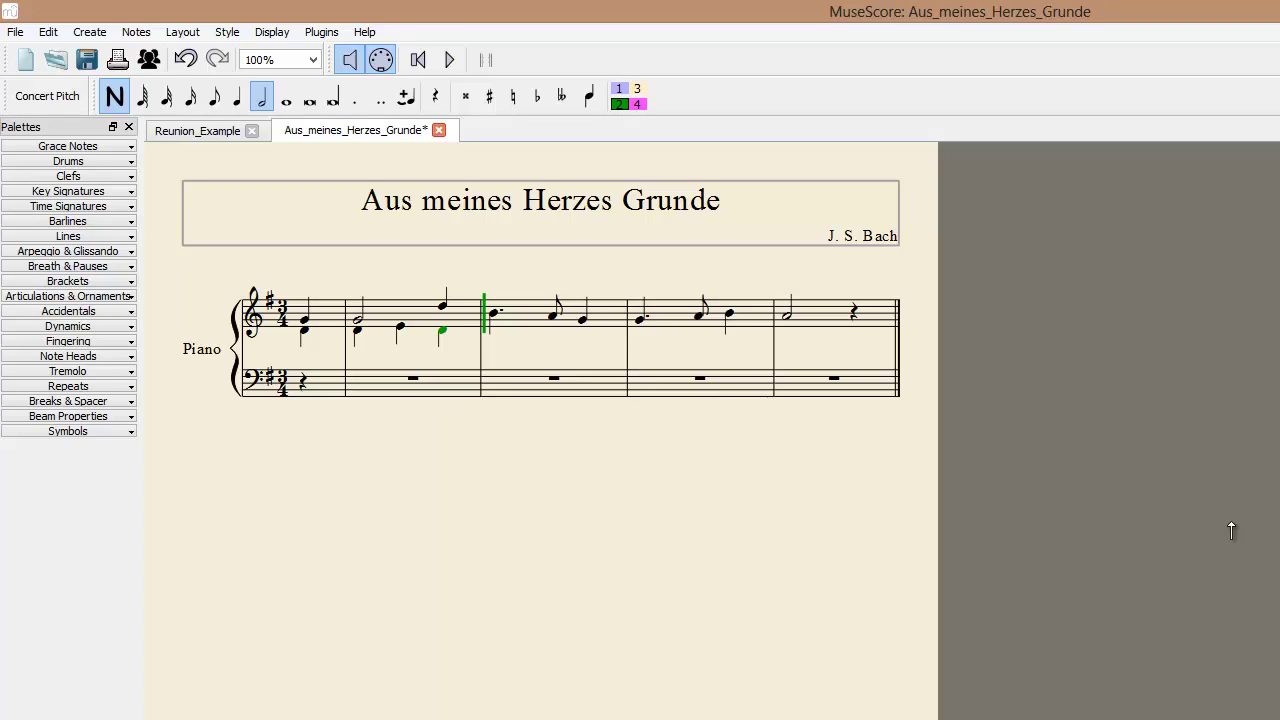
key(d)
key(5)
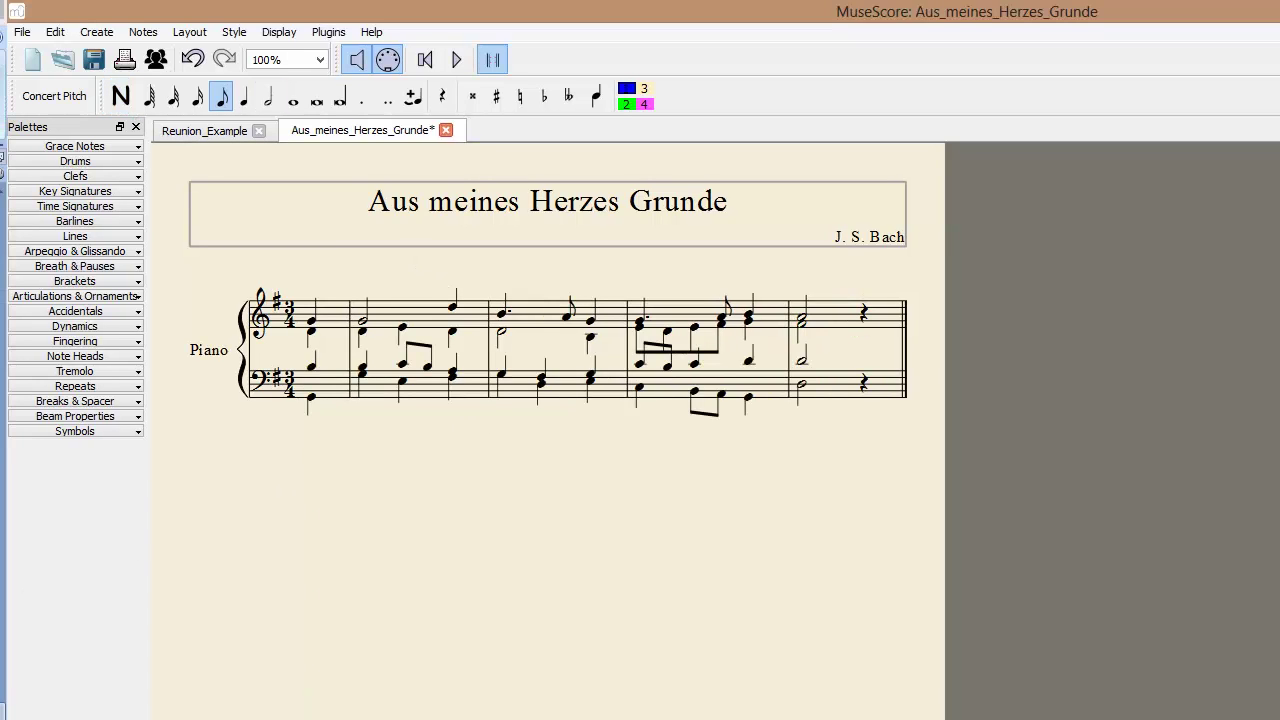
Play the finished four-part chorale back to listen to it.
click(457, 62)
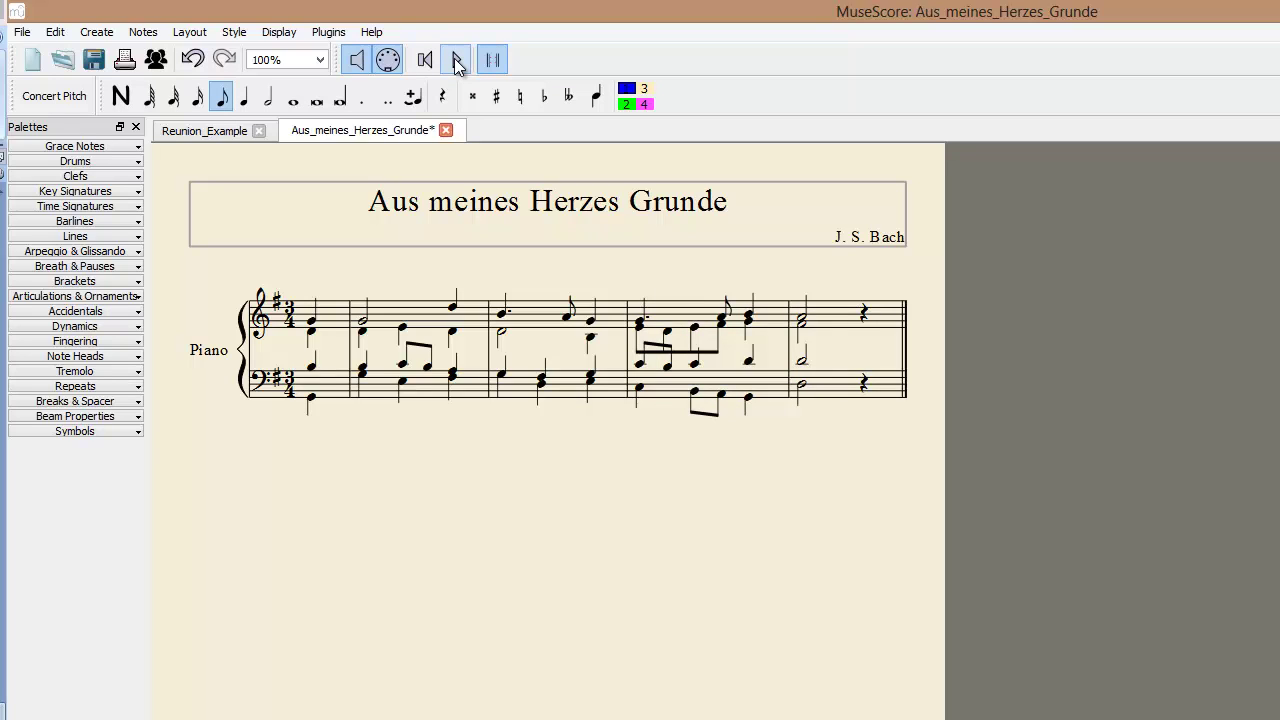
Add a fermata over the last treble half note and an inverted fermata under the last bass half note.
click(120, 298)
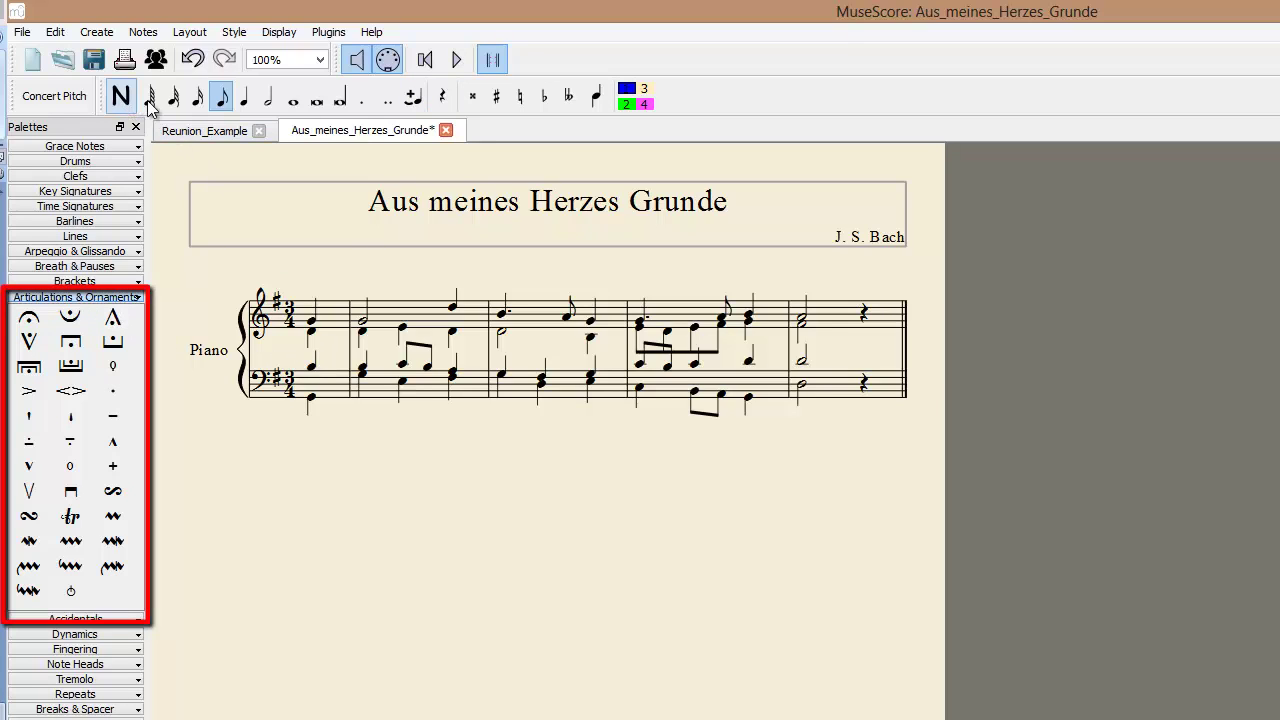
click(222, 98)
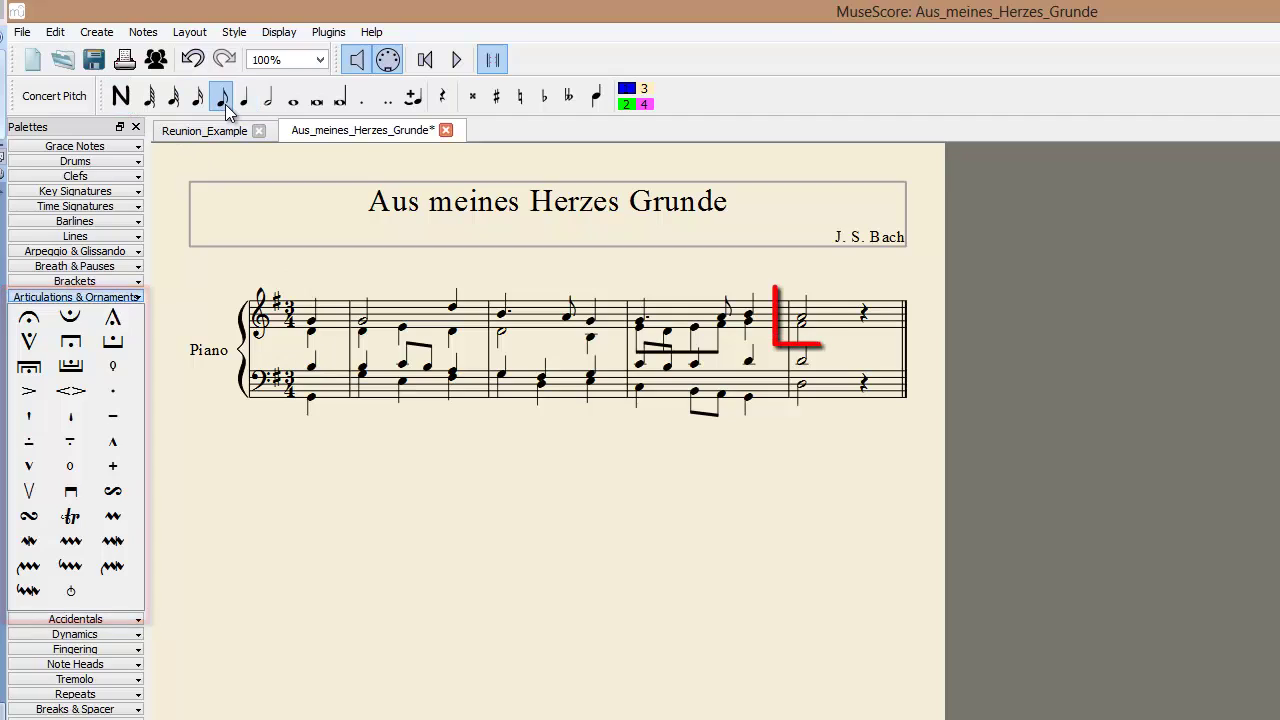
key(6)
click(800, 318)
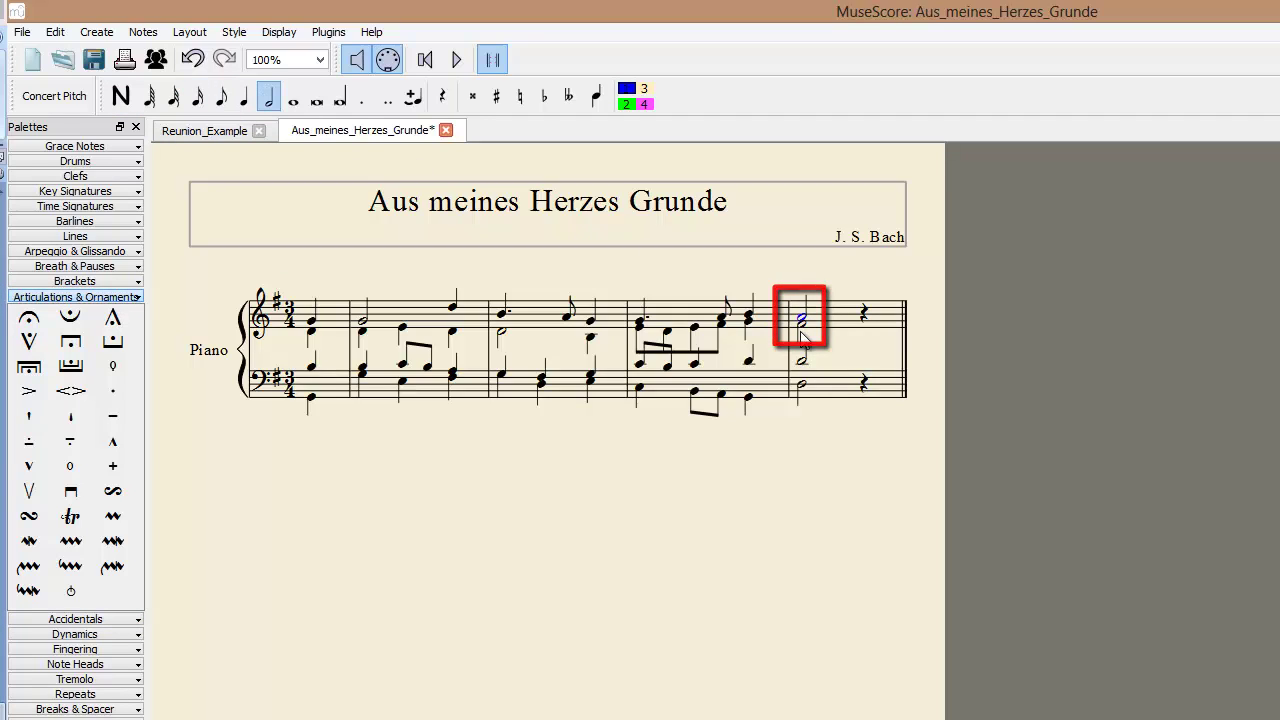
double_click(48, 320)
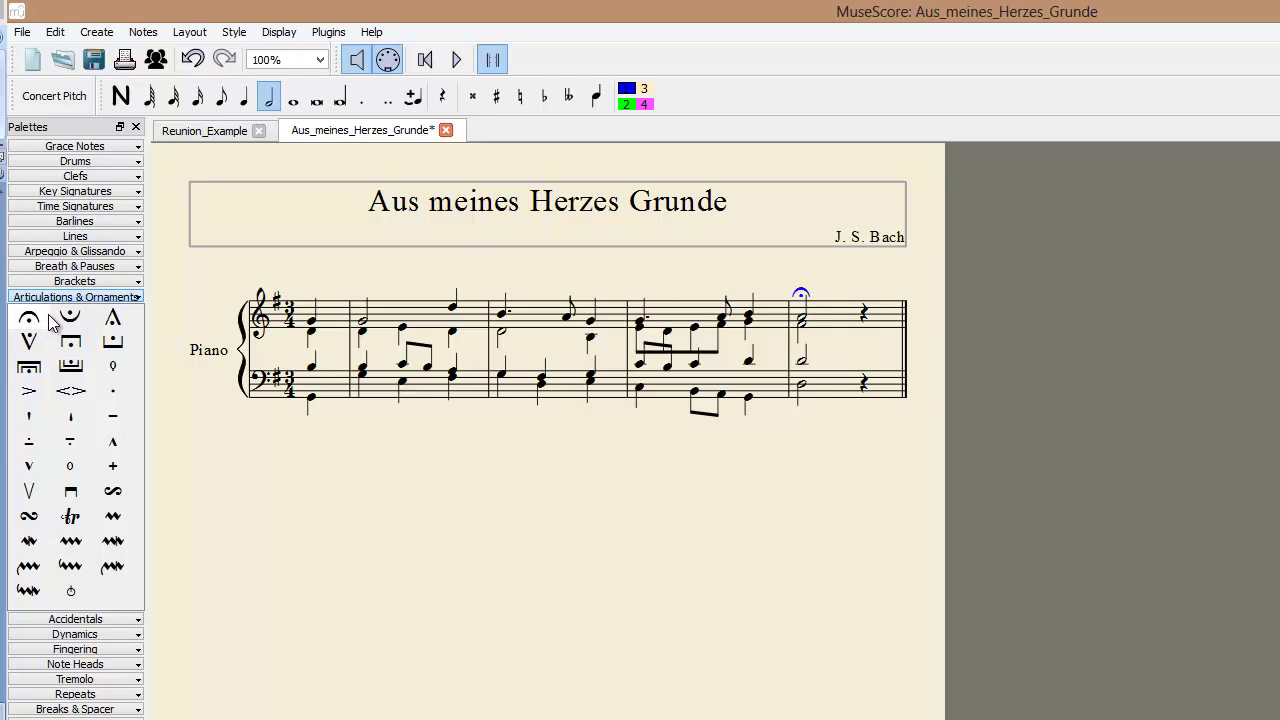
click(802, 386)
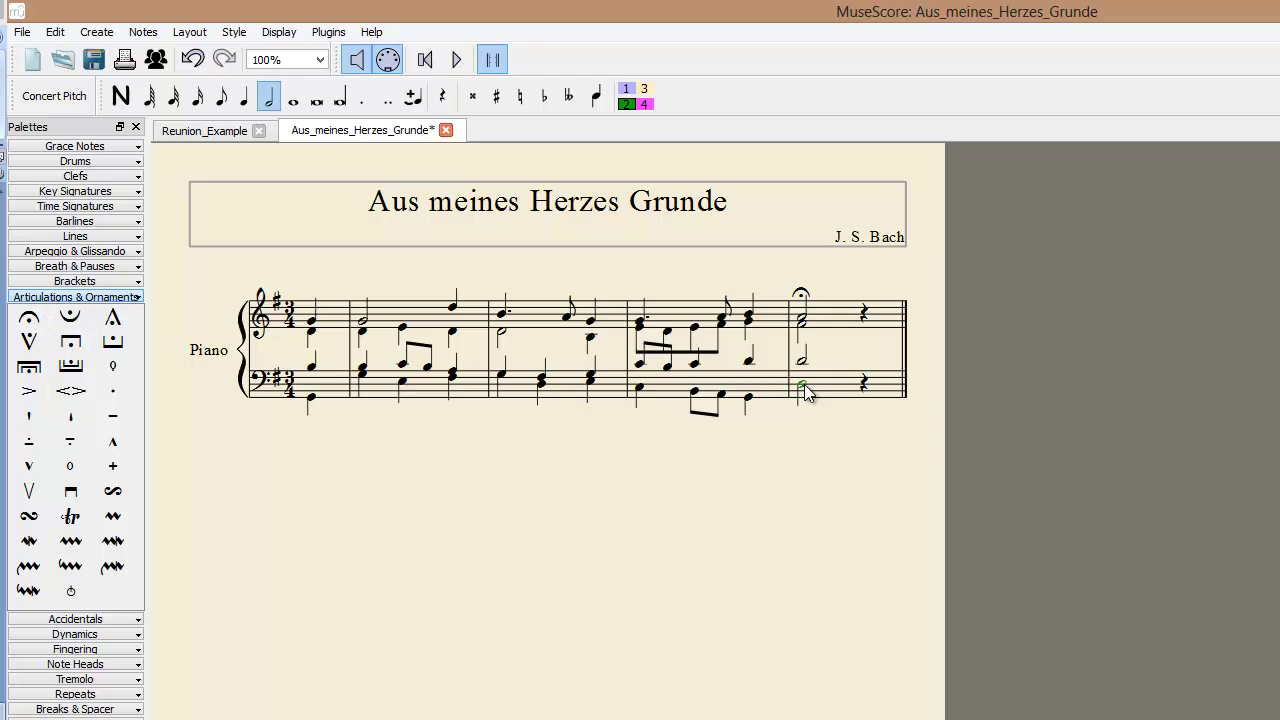
double_click(72, 316)
Slur measure 3's dotted quarter to its eighth note.
click(137, 240)
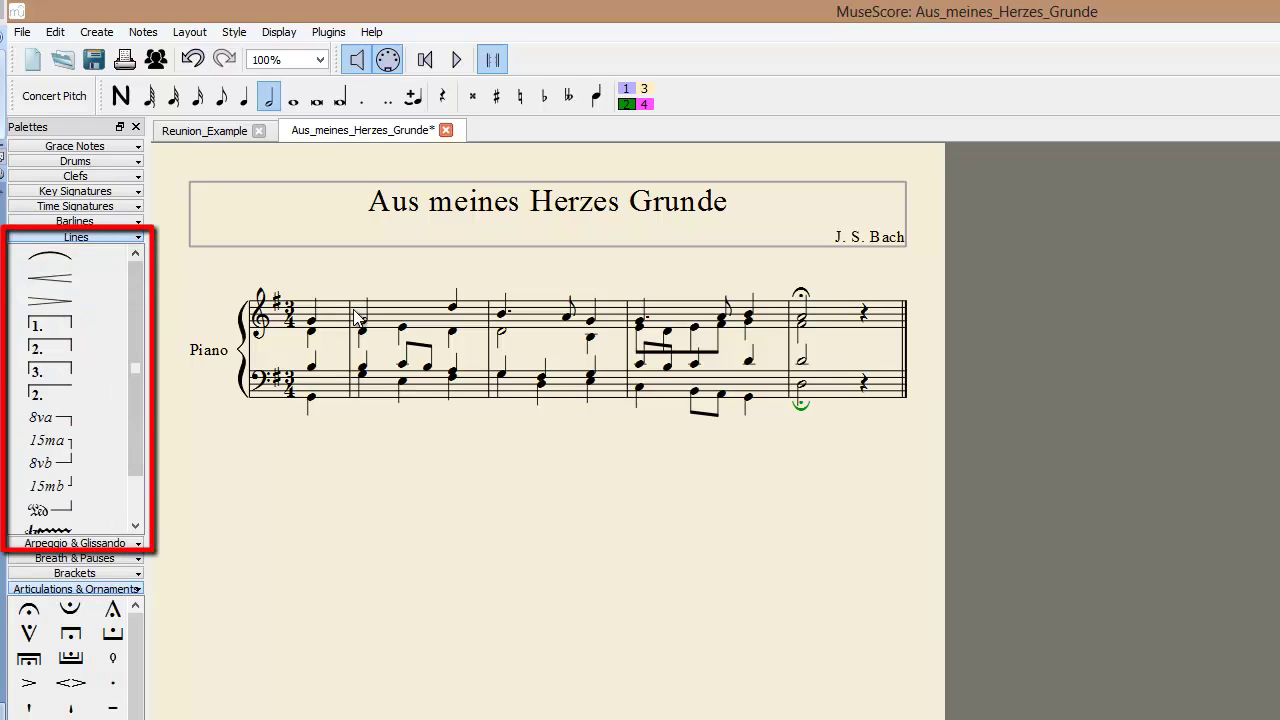
click(501, 315)
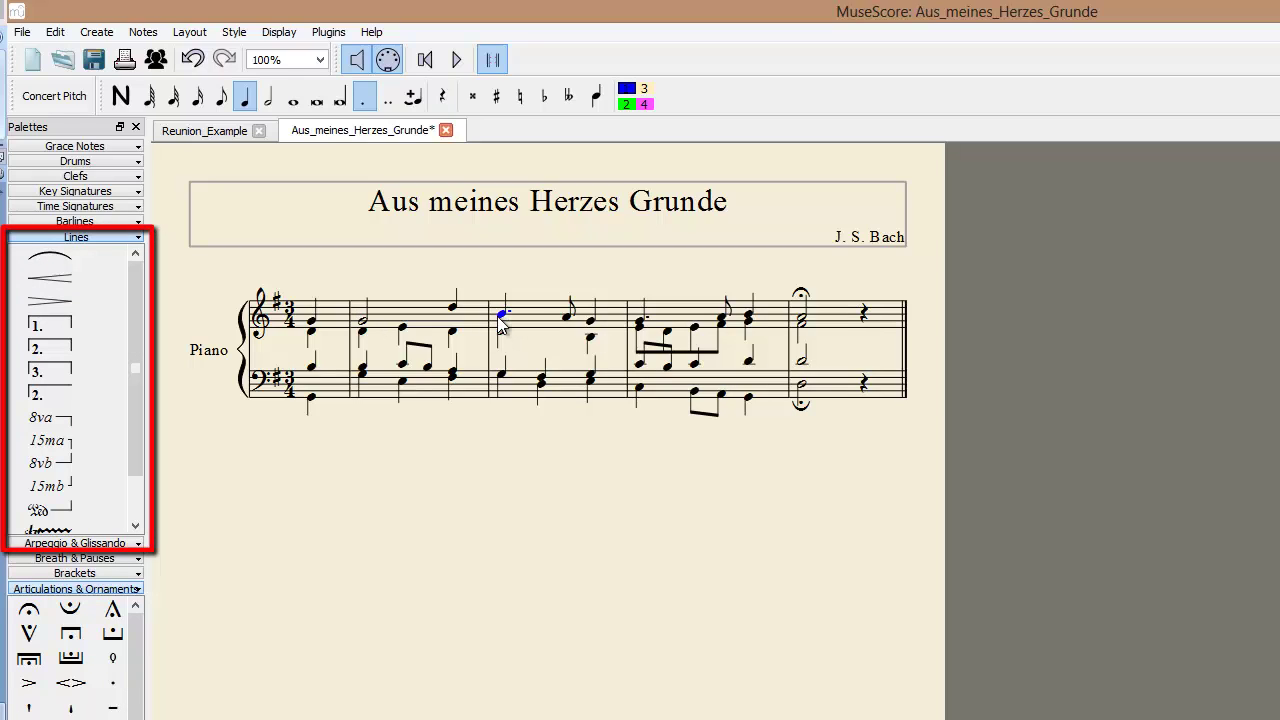
double_click(41, 264)
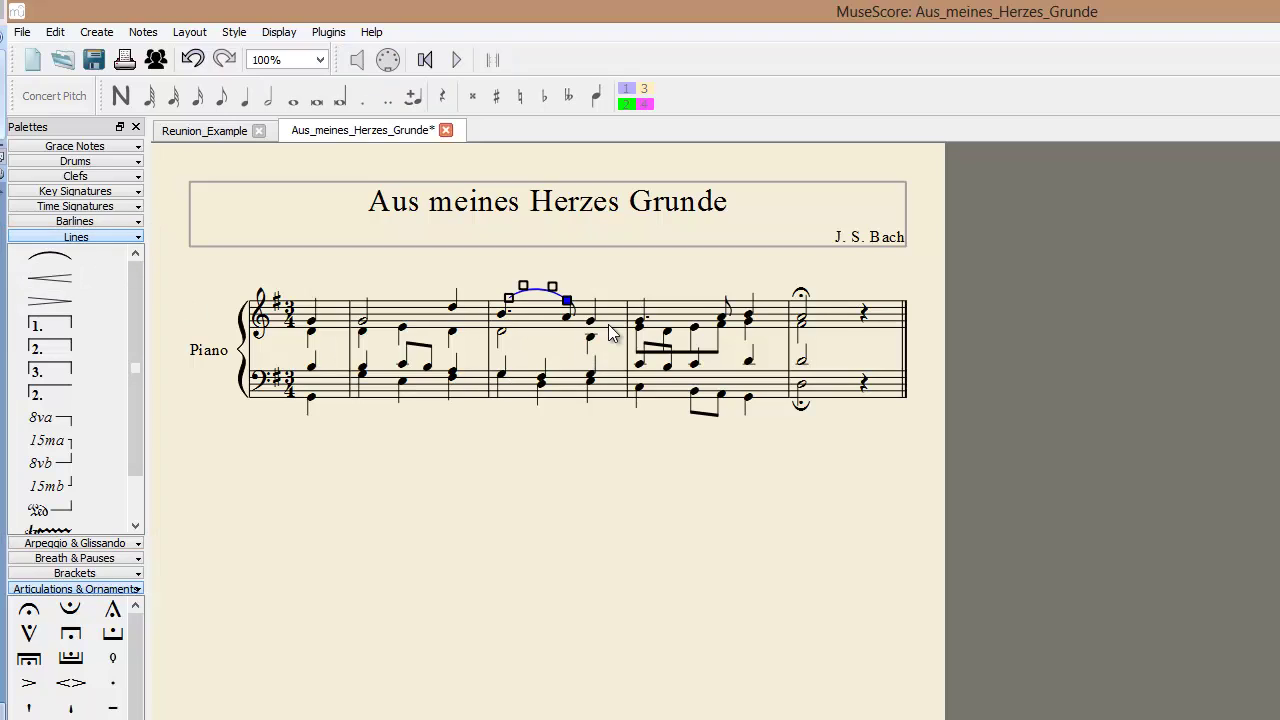
Add a slur across measure 4, extending it from the first to the last note.
click(640, 322)
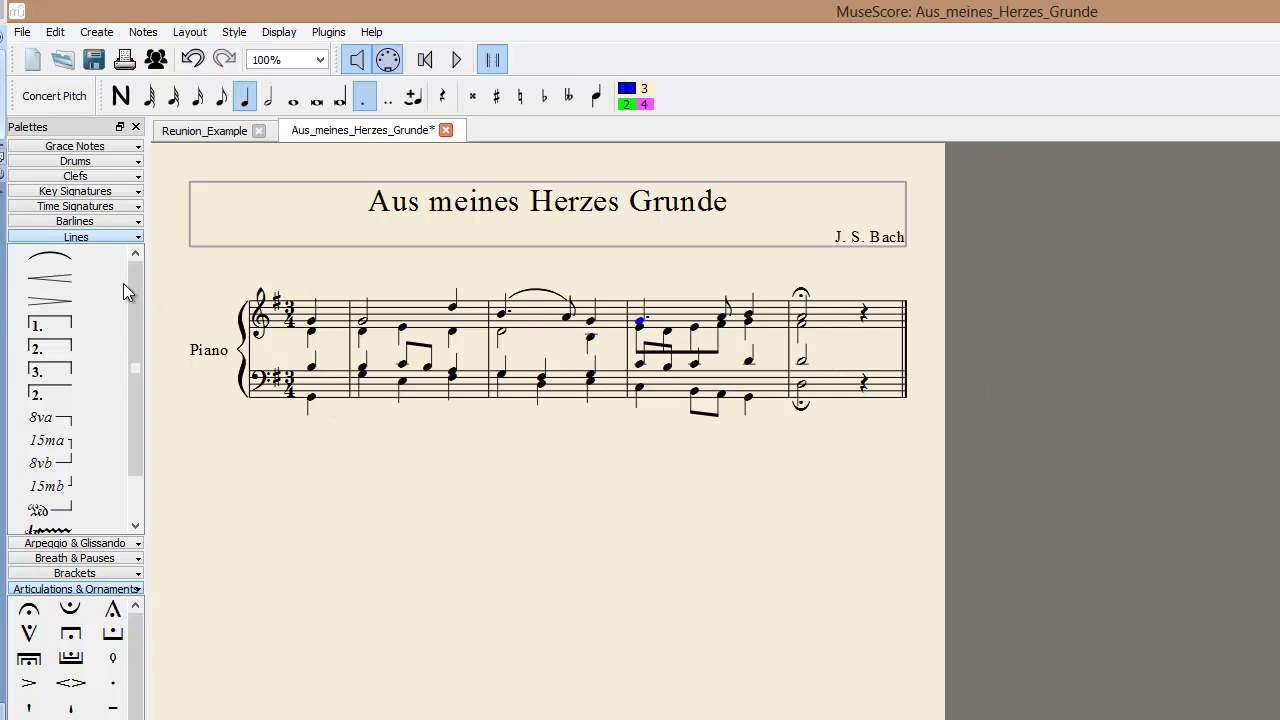
double_click(62, 265)
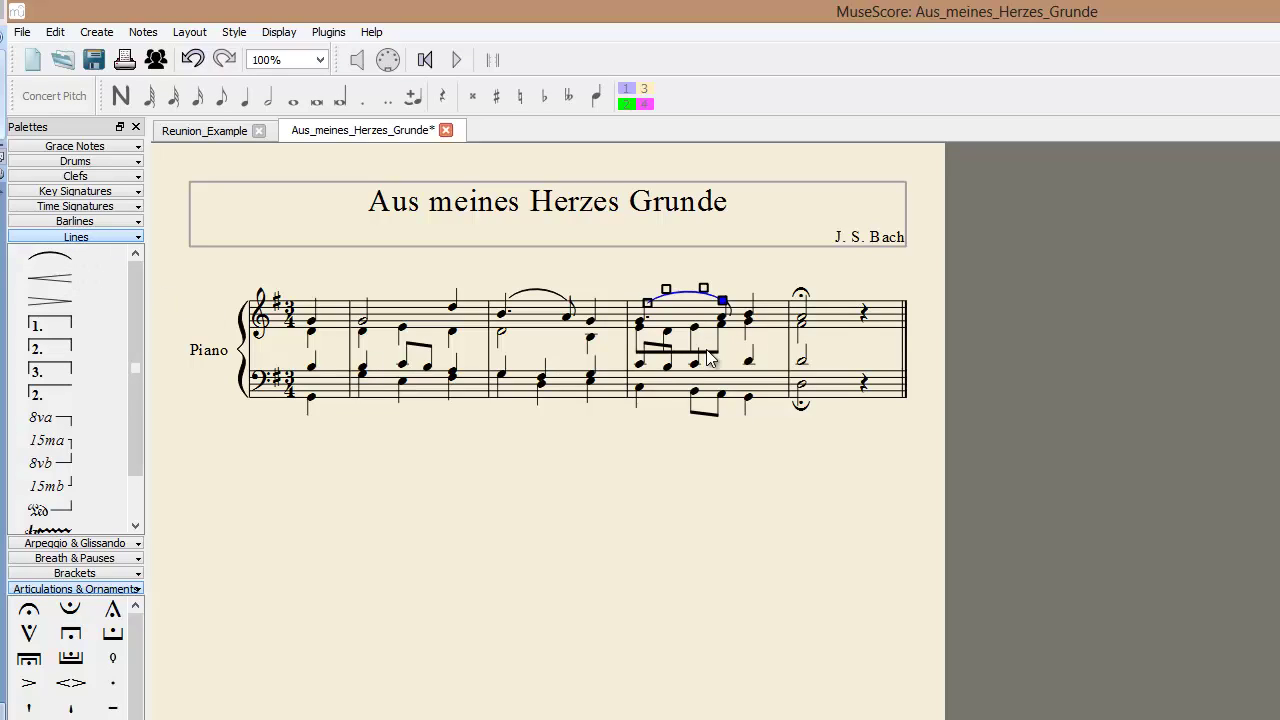
drag(726, 296, 750, 296)
click(722, 283)
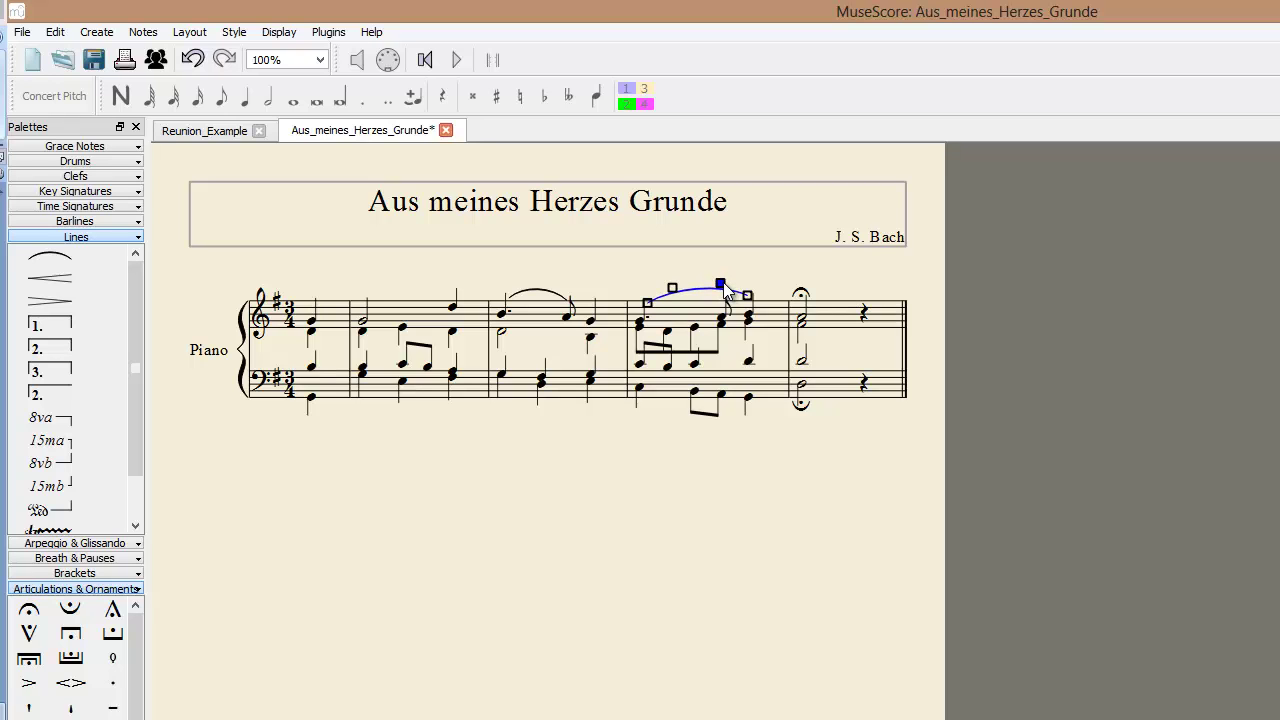